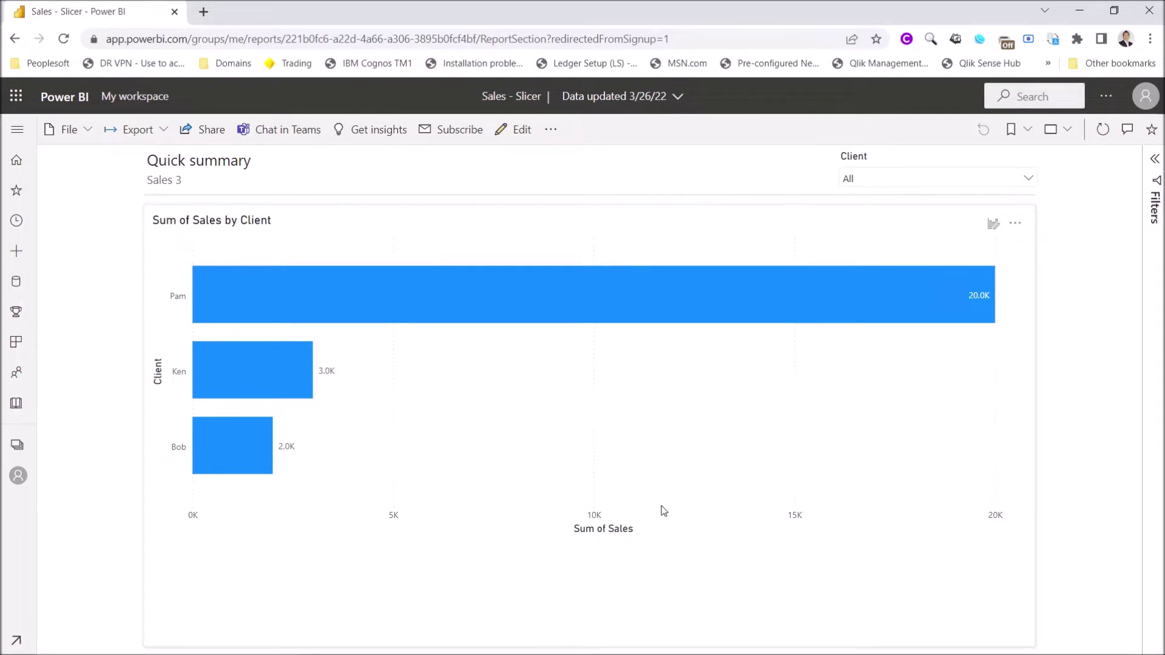
- Run the 'Automate Slicer then Export Chart Power BI Online' flow from the My flows list
click(610, 636)
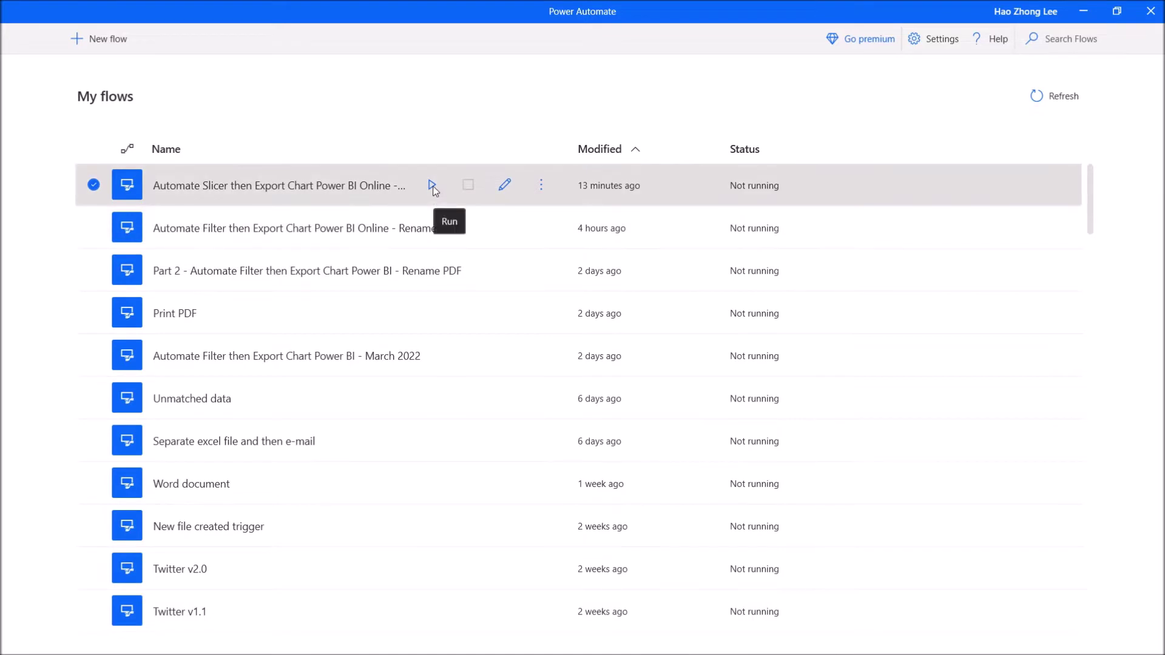
click(431, 184)
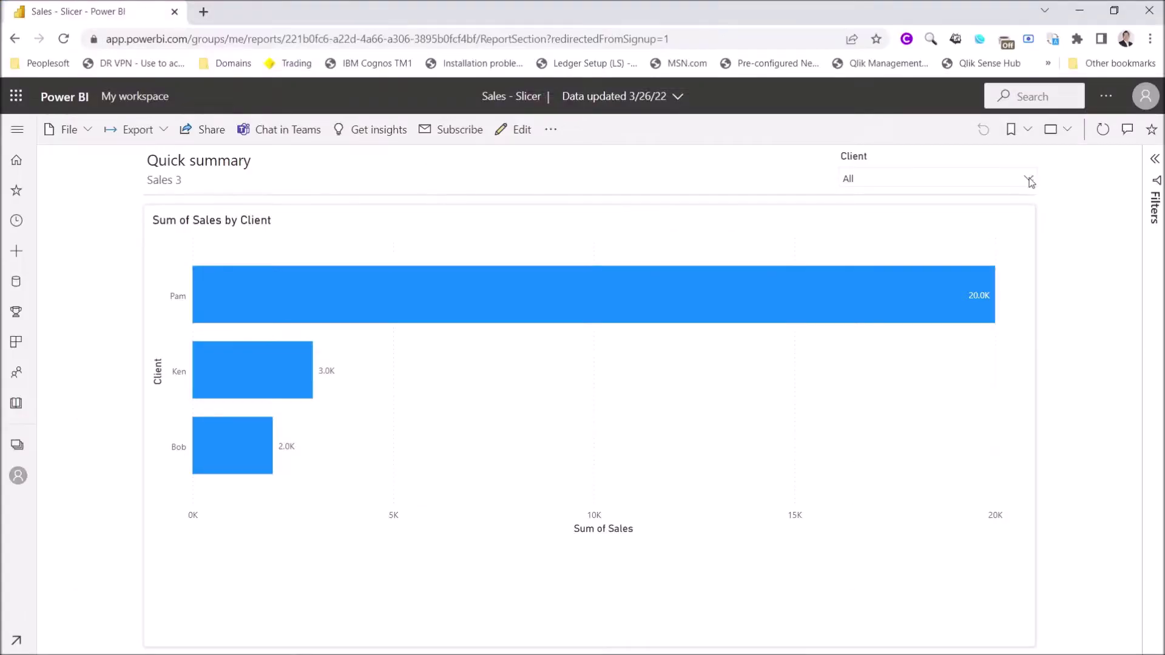
- Filter the report to client Bob and print the page to Save as PDF in Landscape
click(1030, 181)
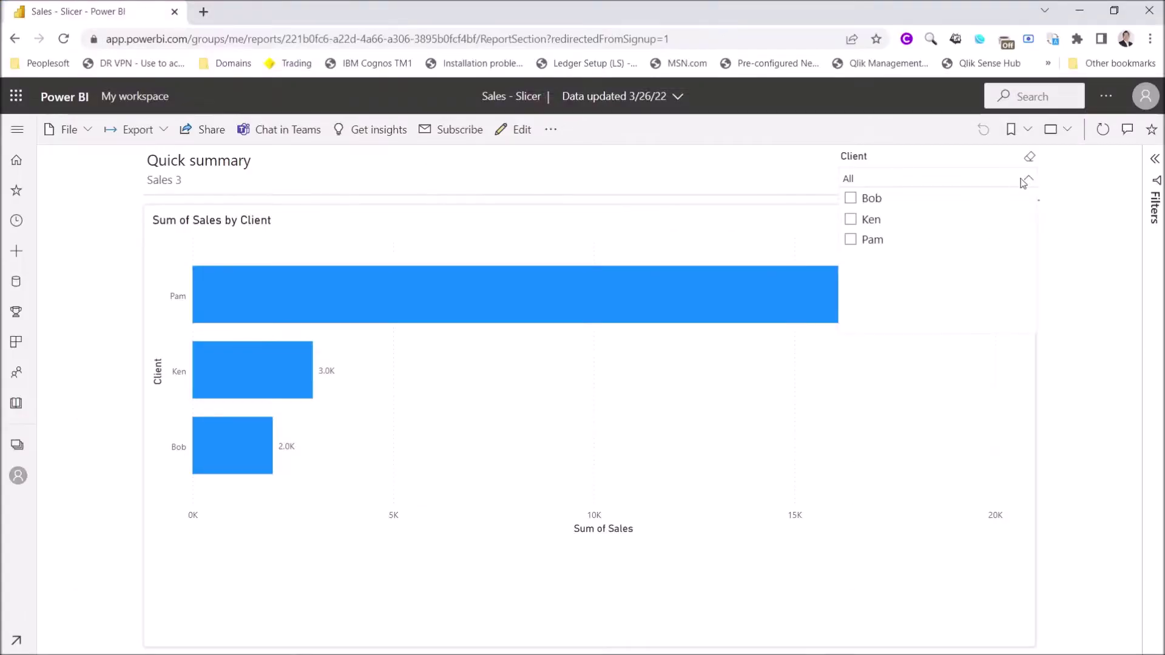
click(872, 202)
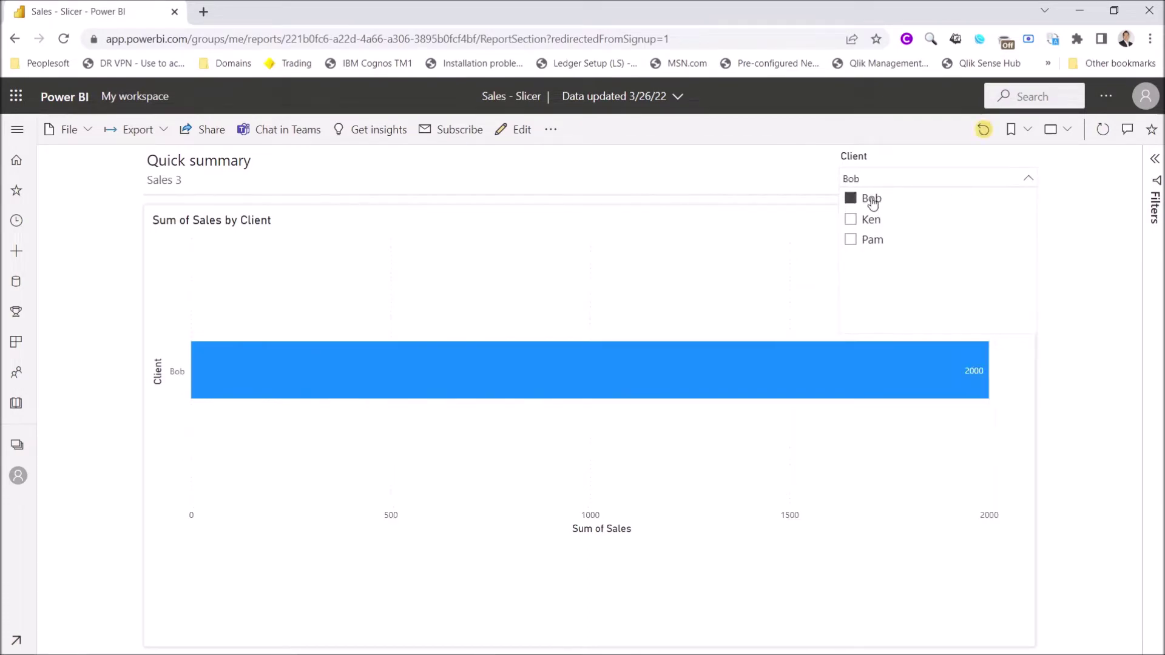
click(68, 131)
click(94, 244)
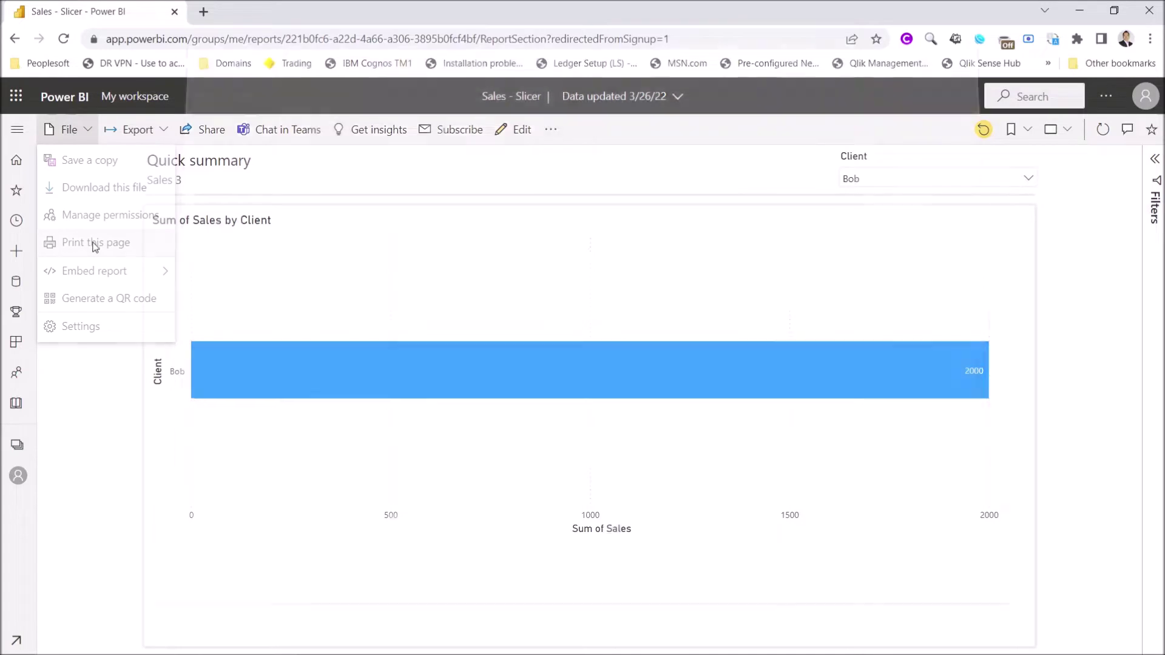
click(887, 117)
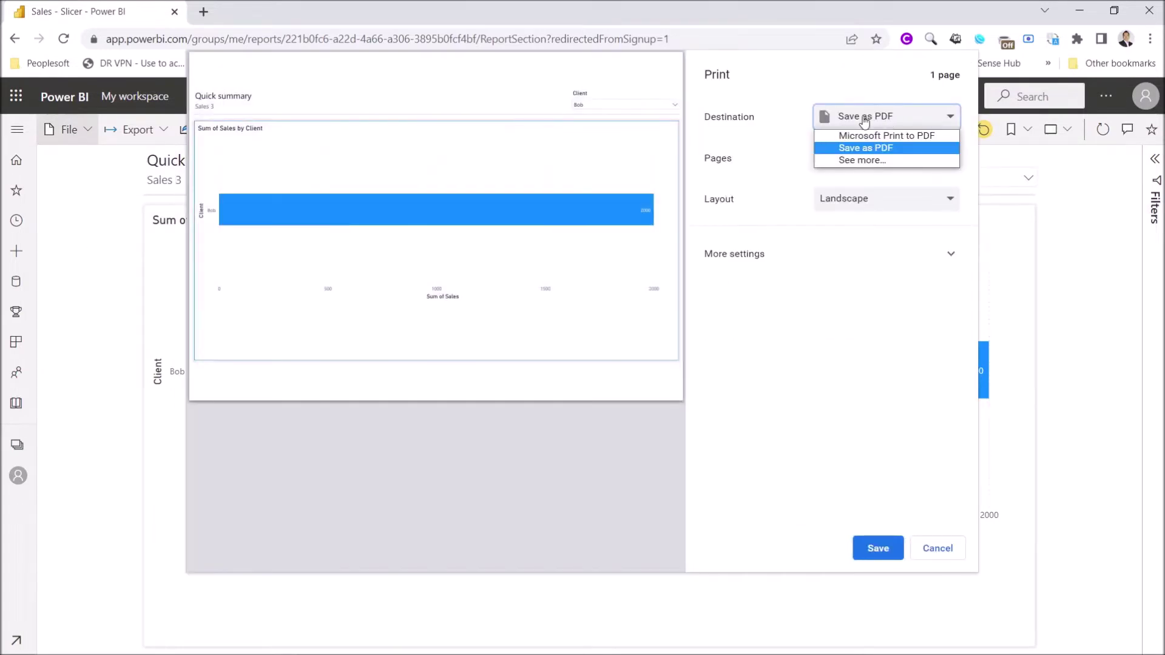
click(865, 121)
click(886, 200)
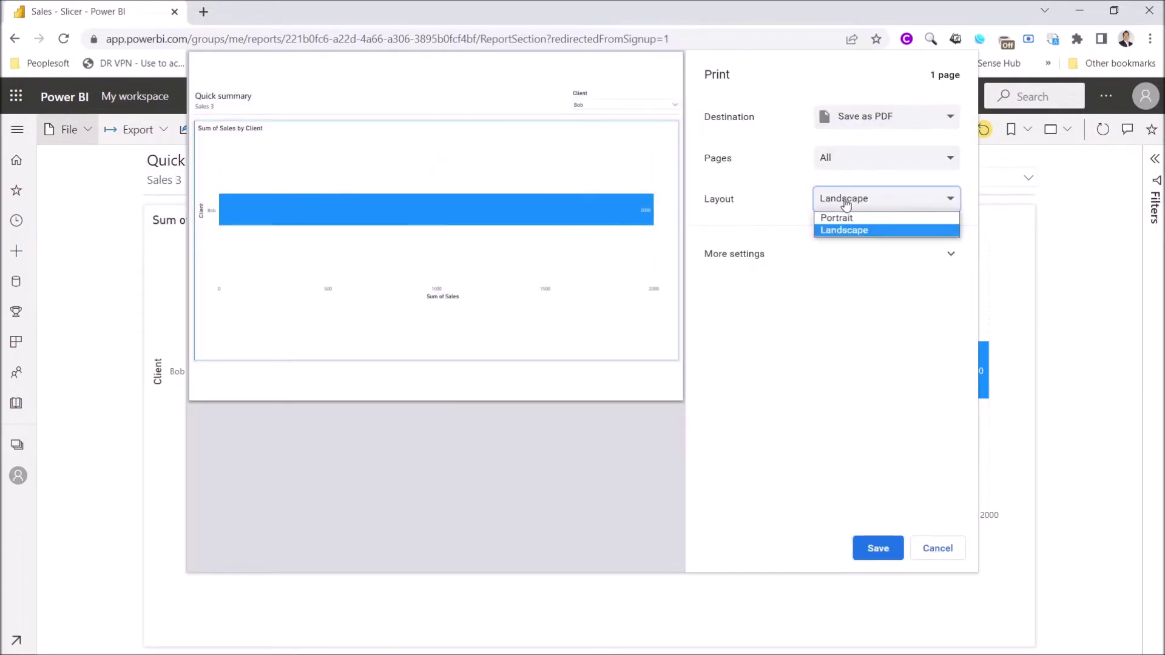
click(847, 204)
- Save it as 'Sales by Customer_Bob.pdf' in the Power BI\PDF folder, replacing the old file
click(878, 548)
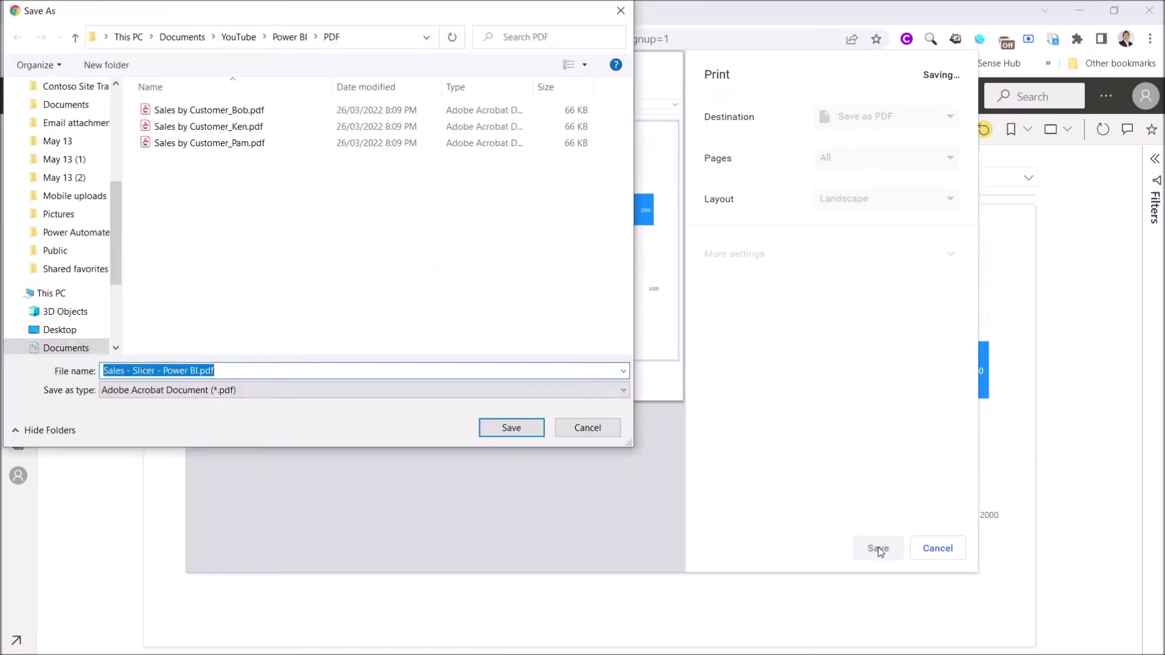
text(C:\Users\haozhong\Documents\YouTube\Power BI\PDF\Sales by Customer_Bob.pdf)
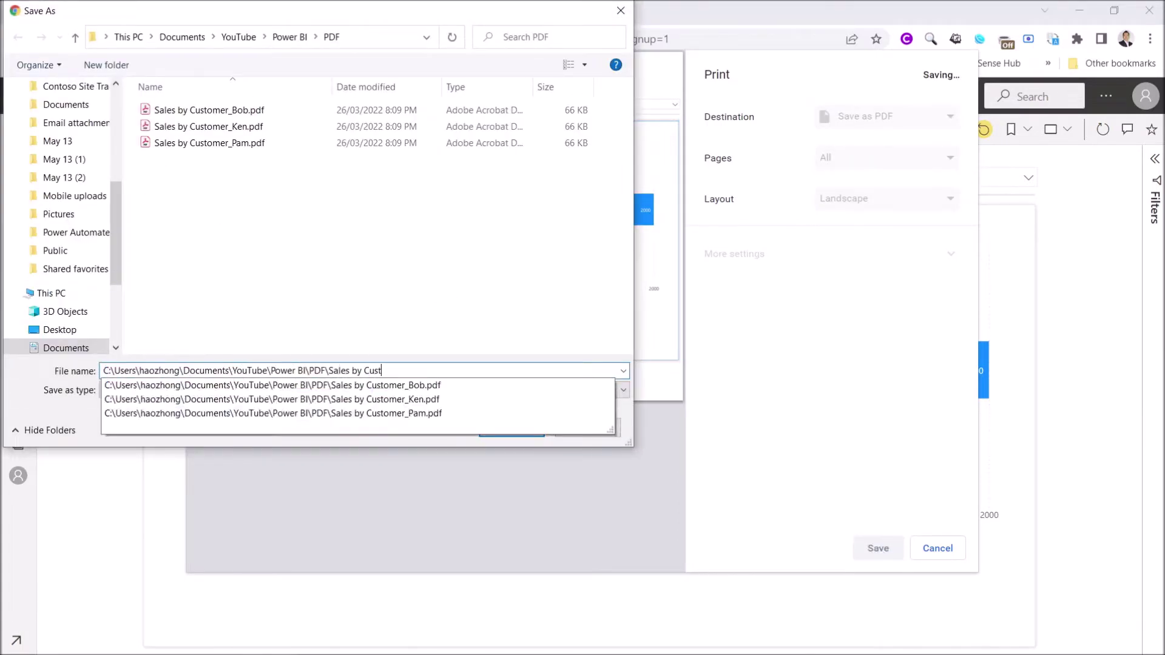
key(Return)
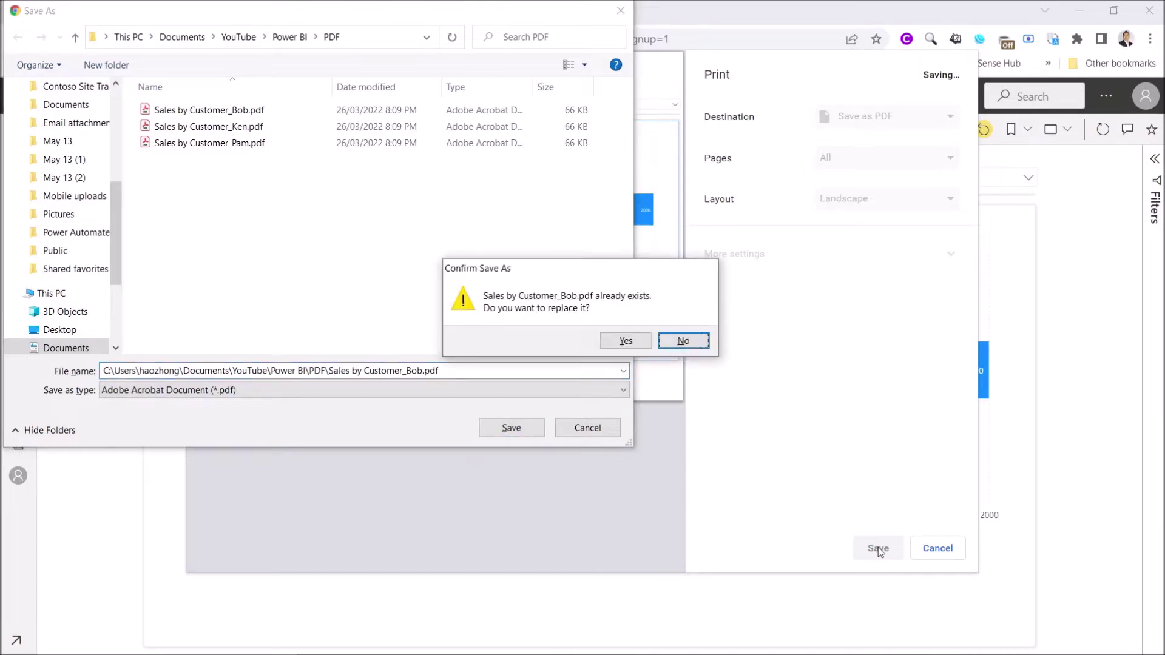
key(y)
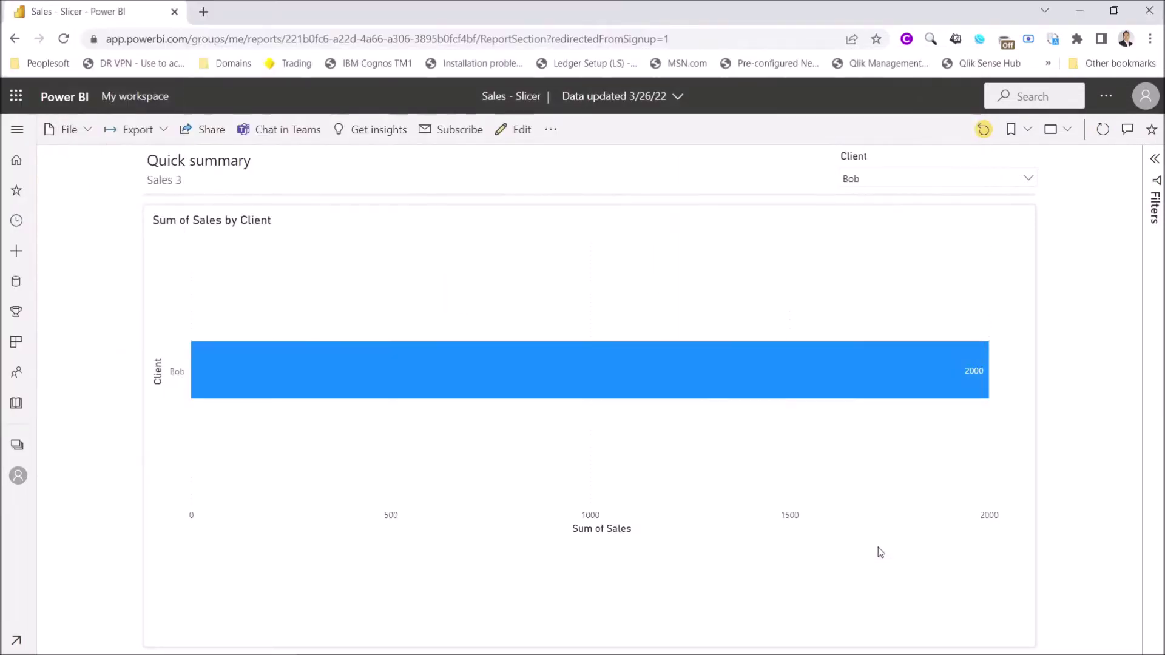
- Switch the Client slicer to Ken and print the page to Save as PDF in Landscape
click(1029, 178)
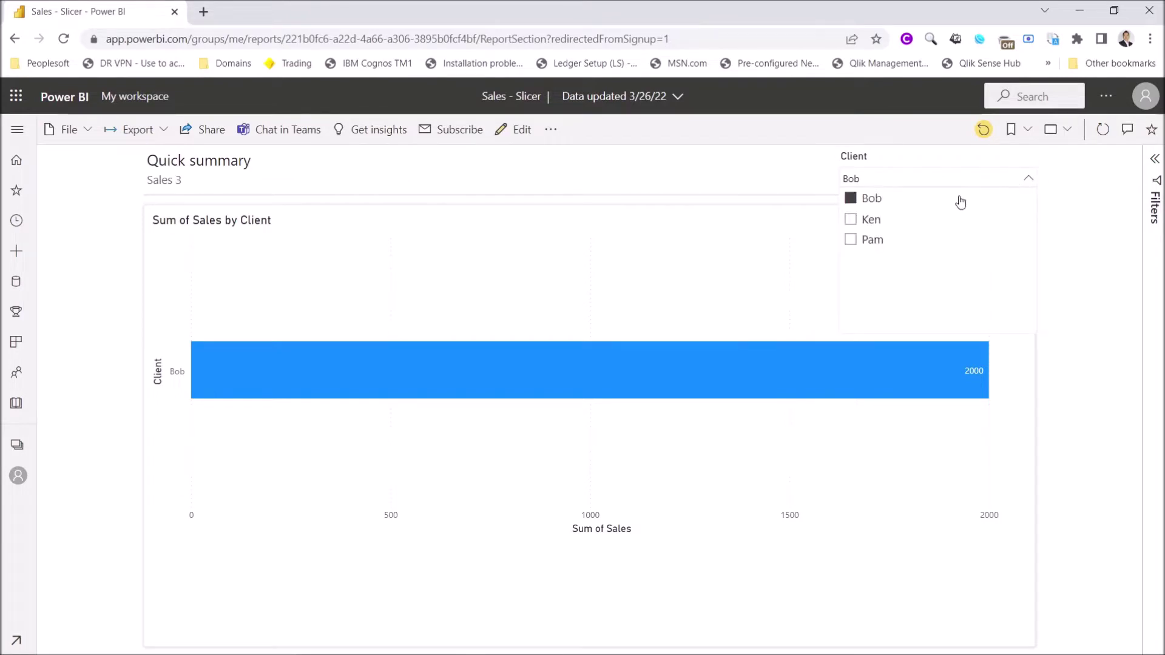
click(872, 222)
click(68, 129)
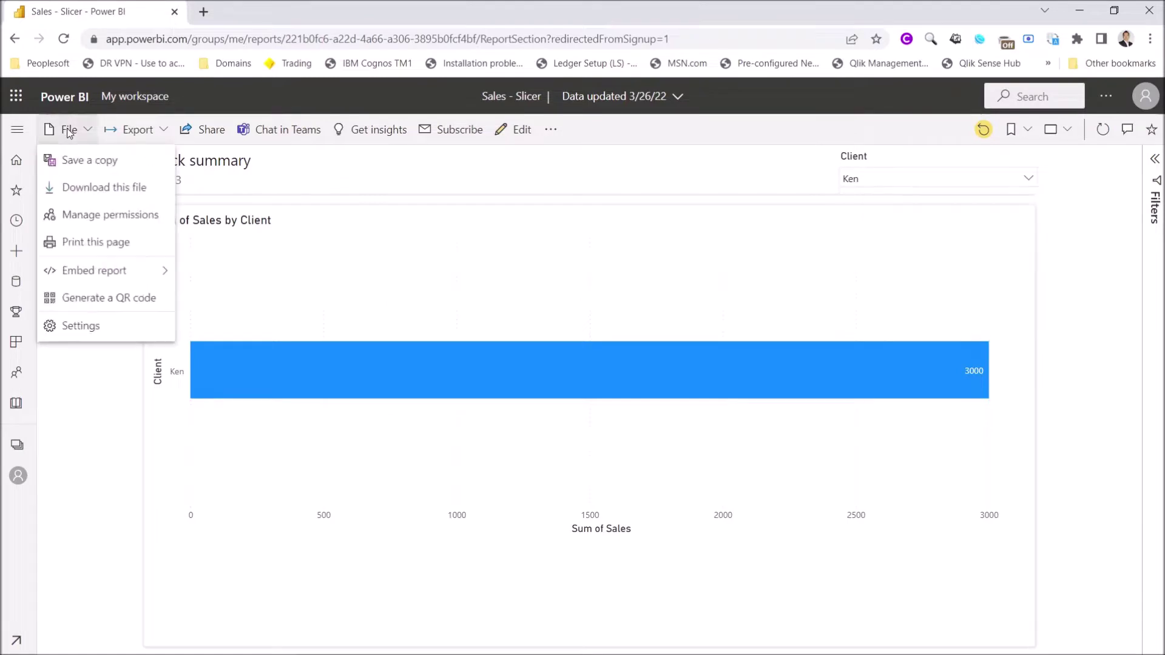
click(94, 243)
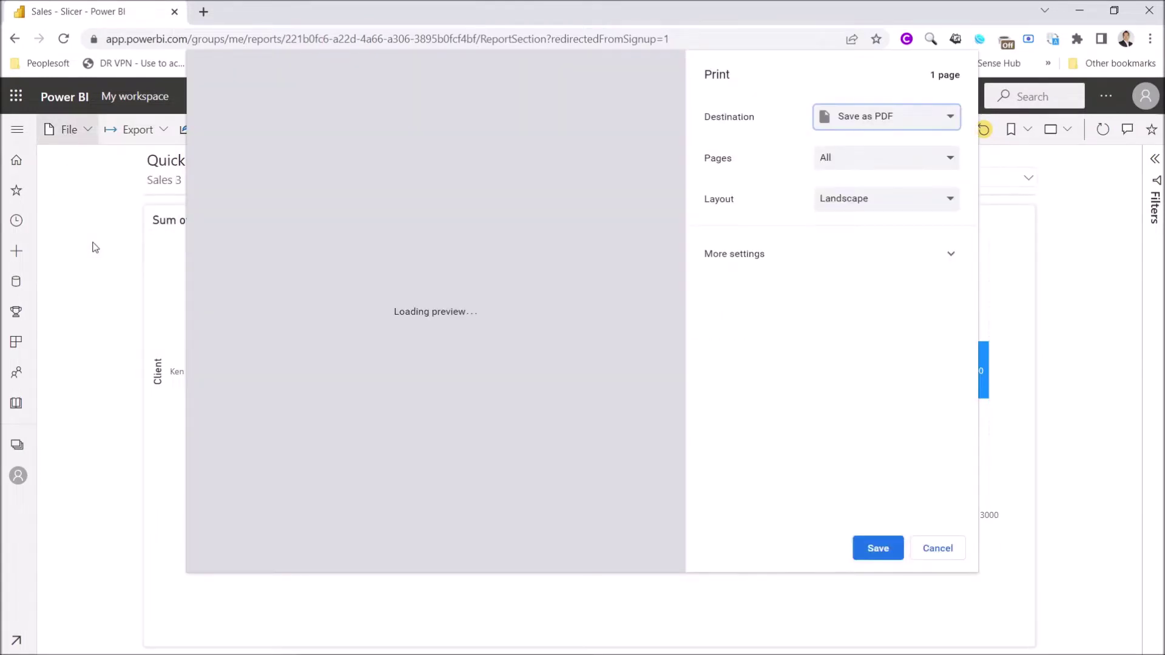
click(864, 119)
click(864, 120)
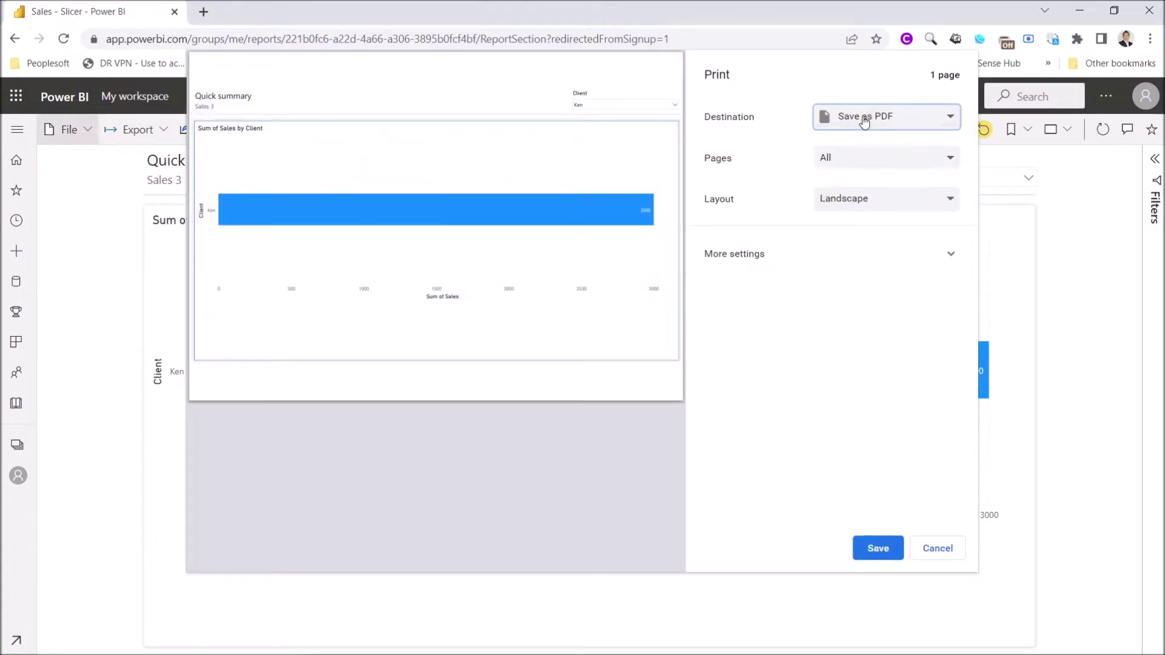
click(885, 200)
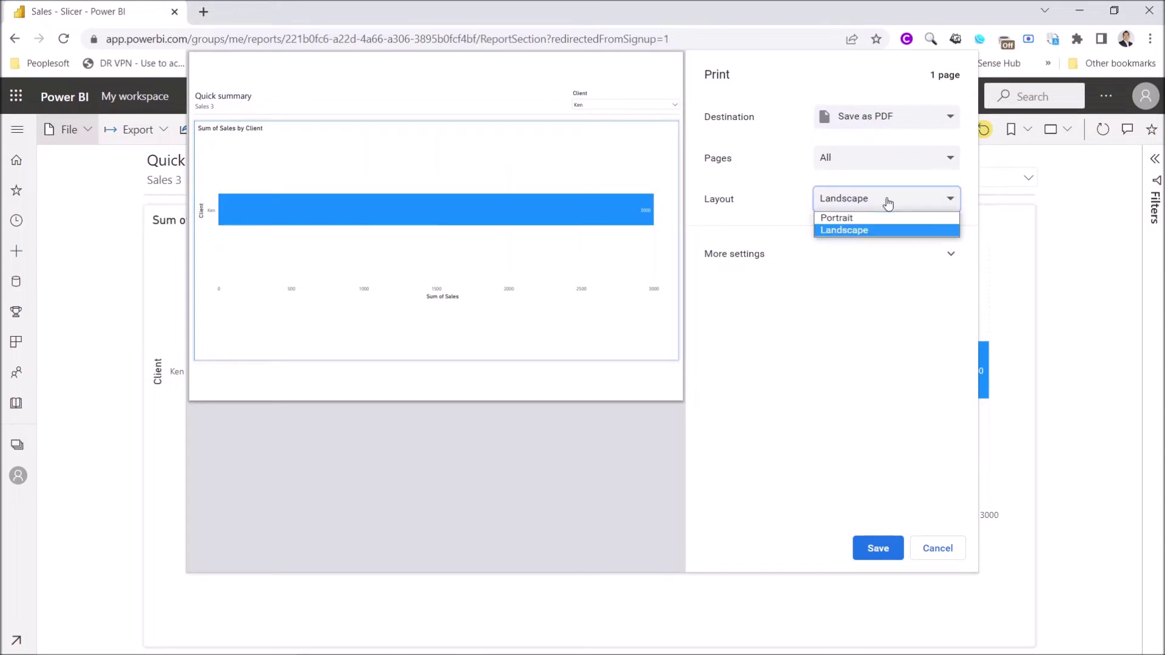
click(847, 203)
- Save it as 'Sales by Customer_Ken.pdf' in the Power BI\PDF folder, replacing the earlier copy
click(878, 548)
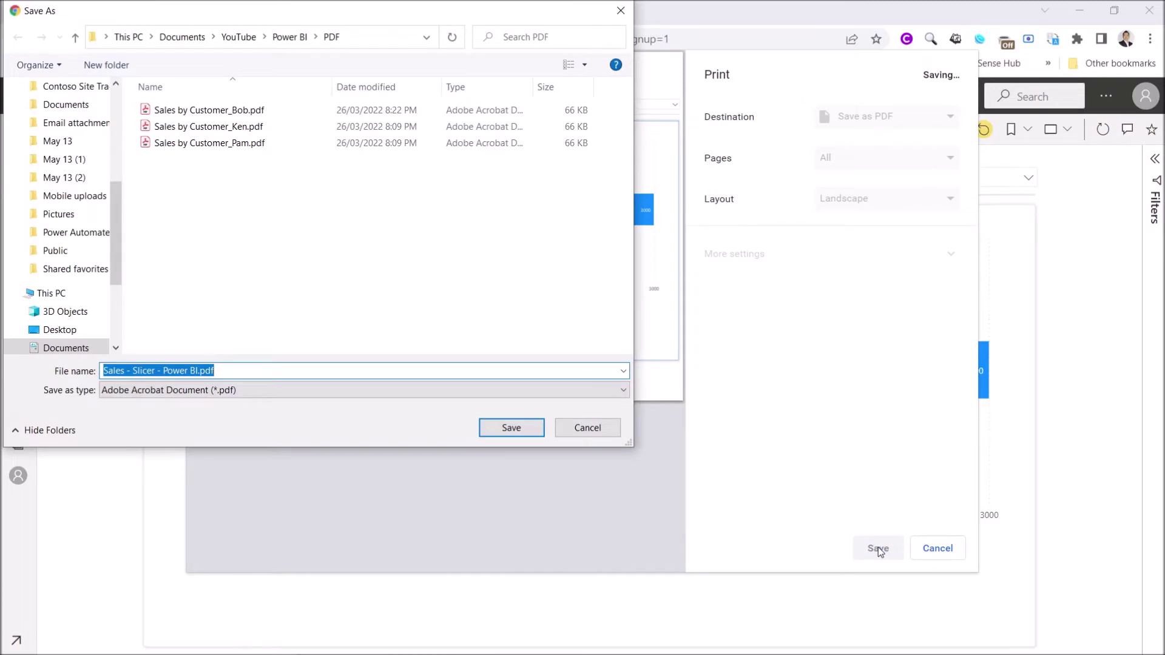
text(C:\Users\haozhong\Documents\YouTube\Power BI\PDF\Sales by Customer_Ken.pdf)
key(Return)
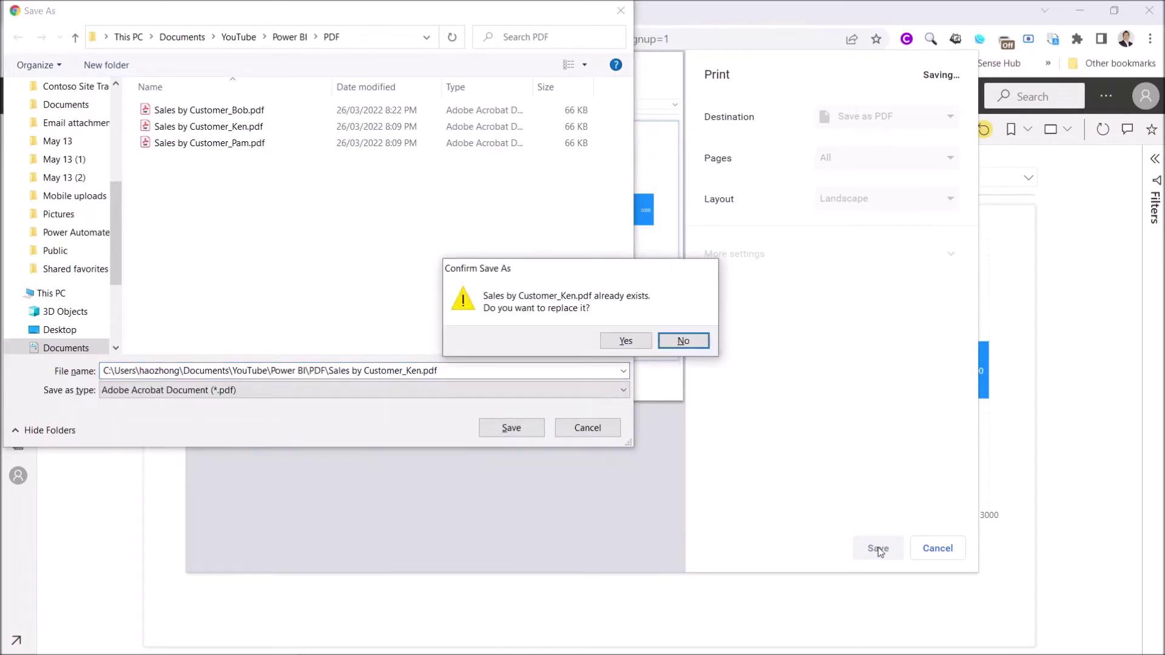
key(y)
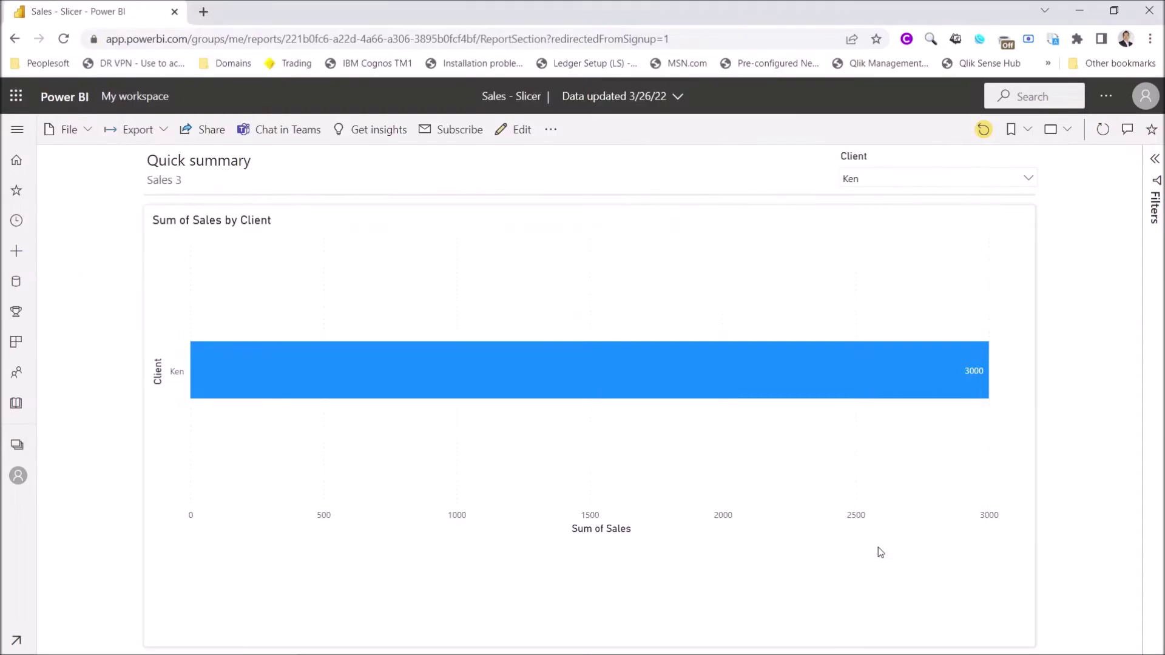
click(1028, 178)
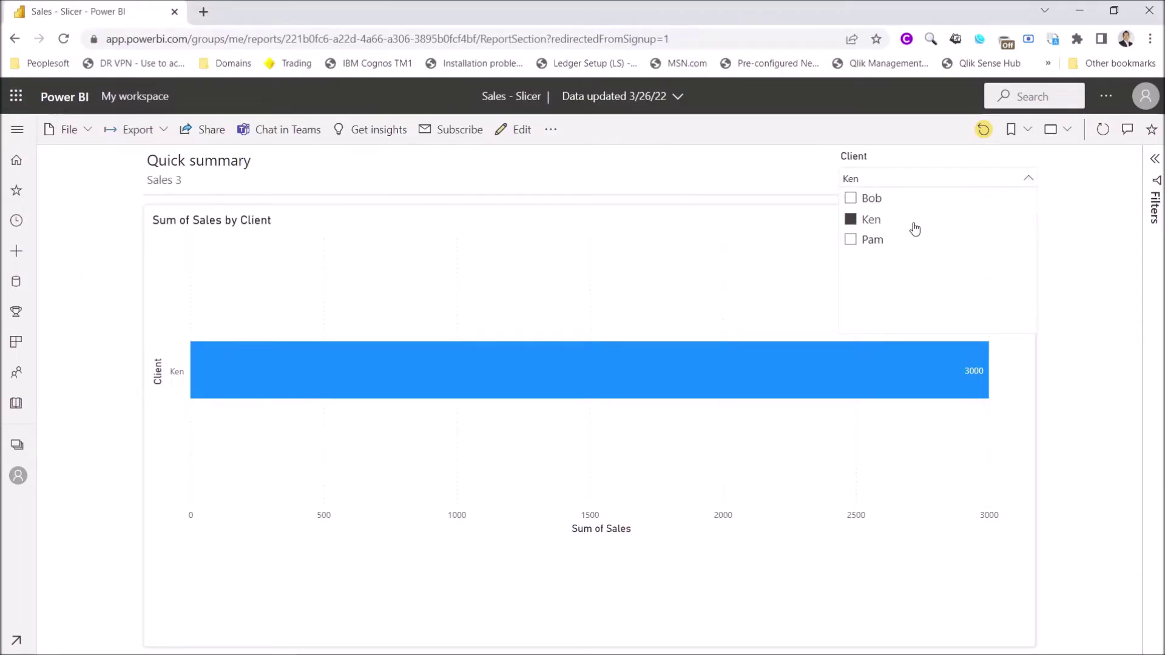
- Switch the Client slicer to Pam and print the page to Save as PDF in Landscape
click(872, 240)
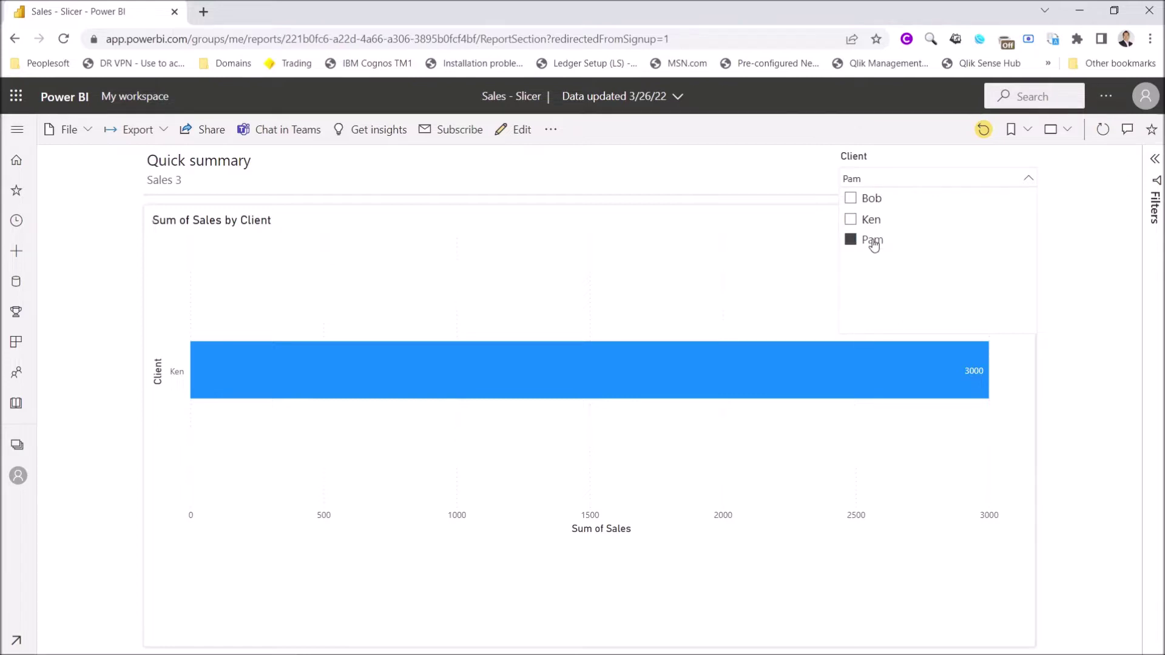
click(69, 130)
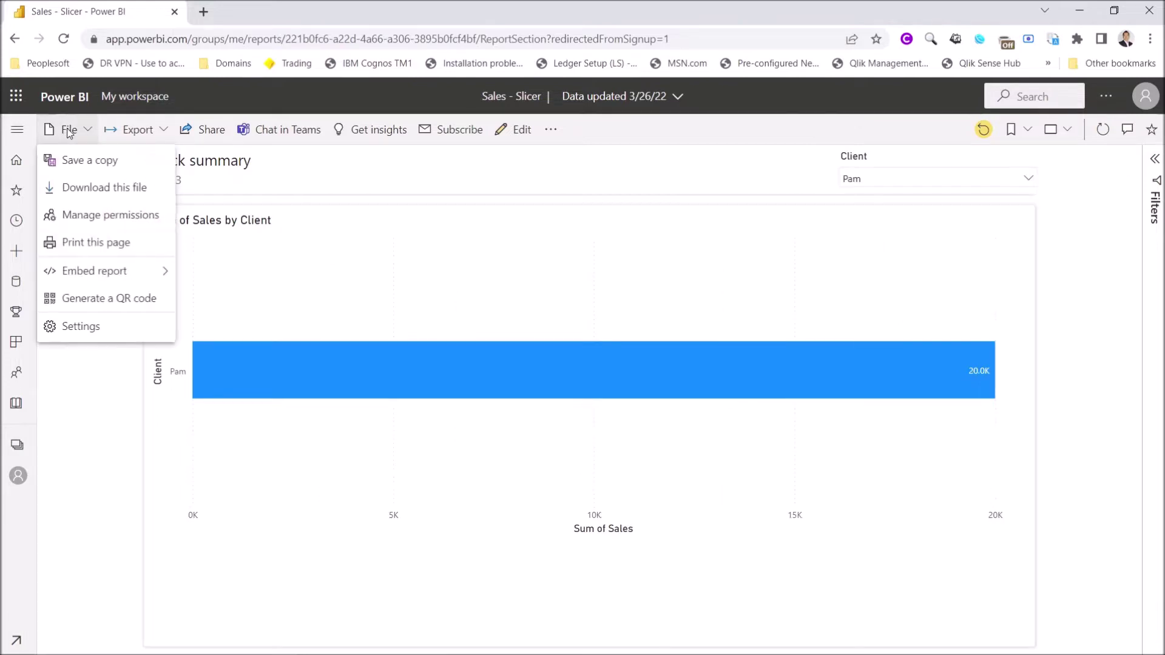
click(94, 244)
click(888, 117)
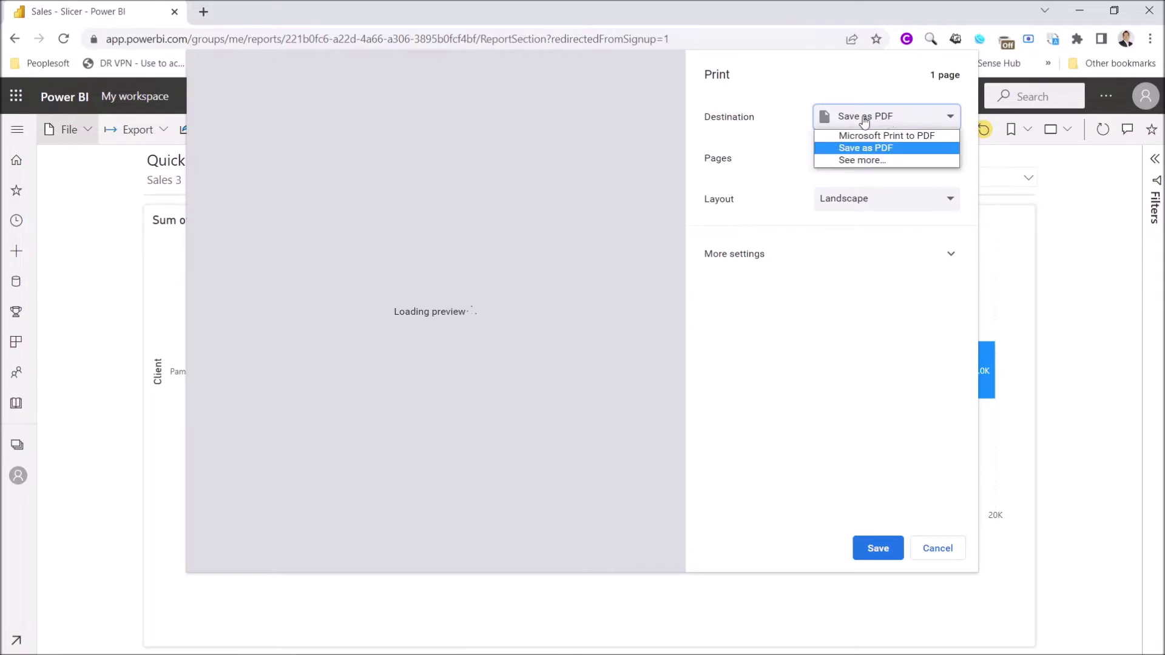
click(864, 121)
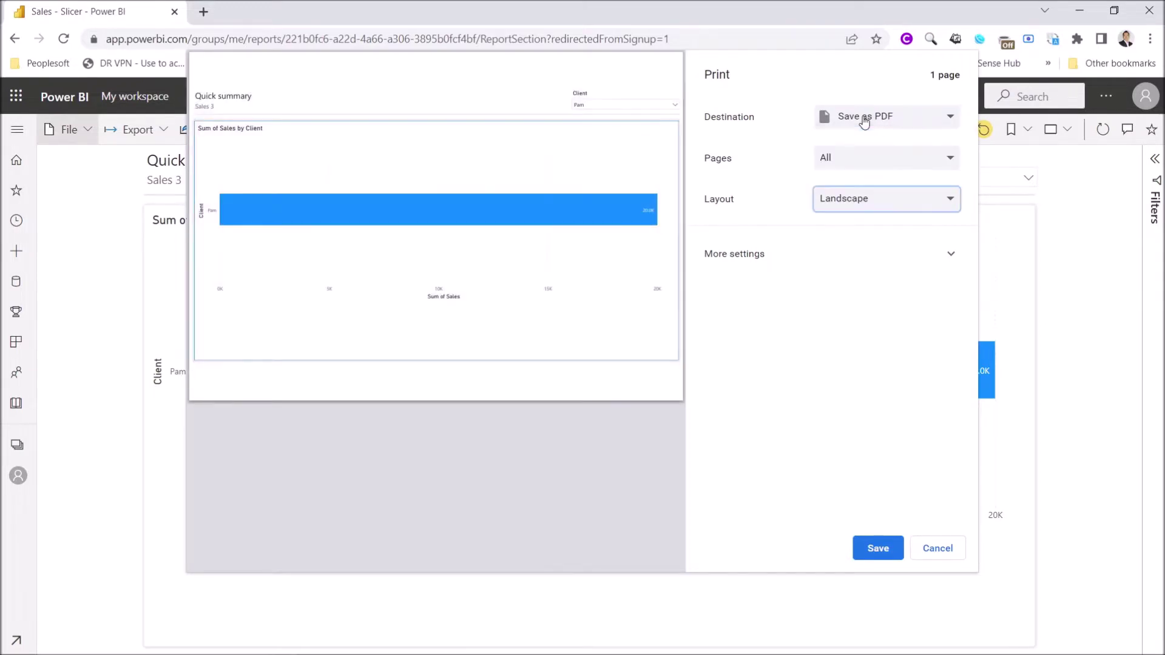
click(886, 202)
click(847, 203)
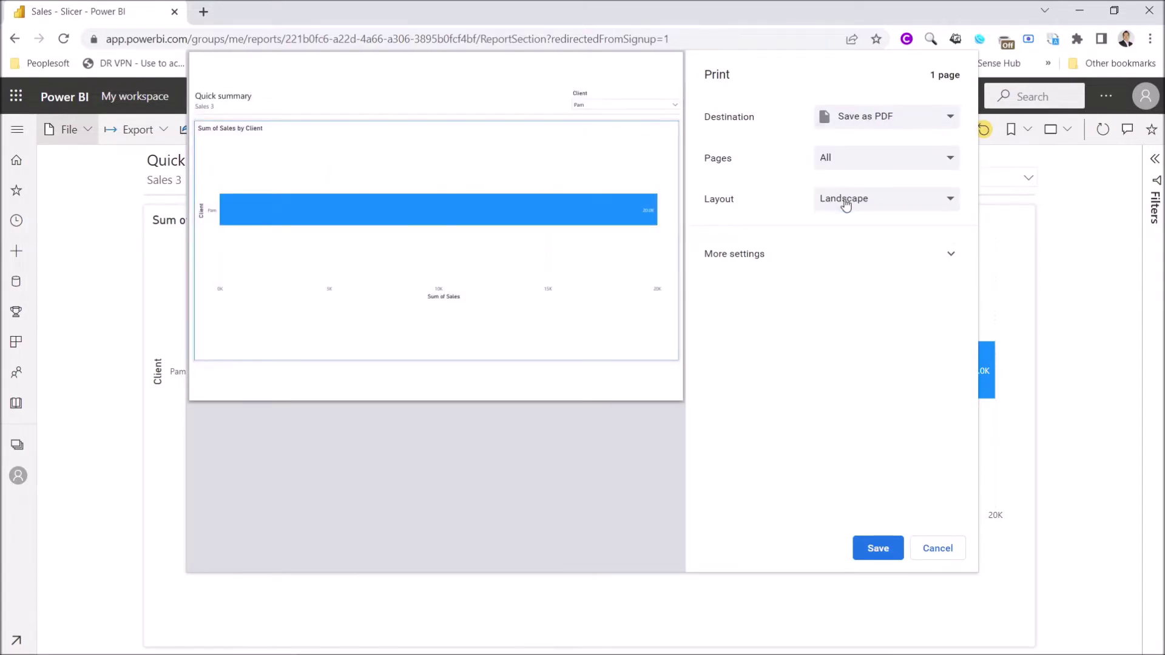
- Save it as 'Sales by Customer_Pam.pdf' in the Power BI\PDF folder, replacing the earlier file
click(878, 549)
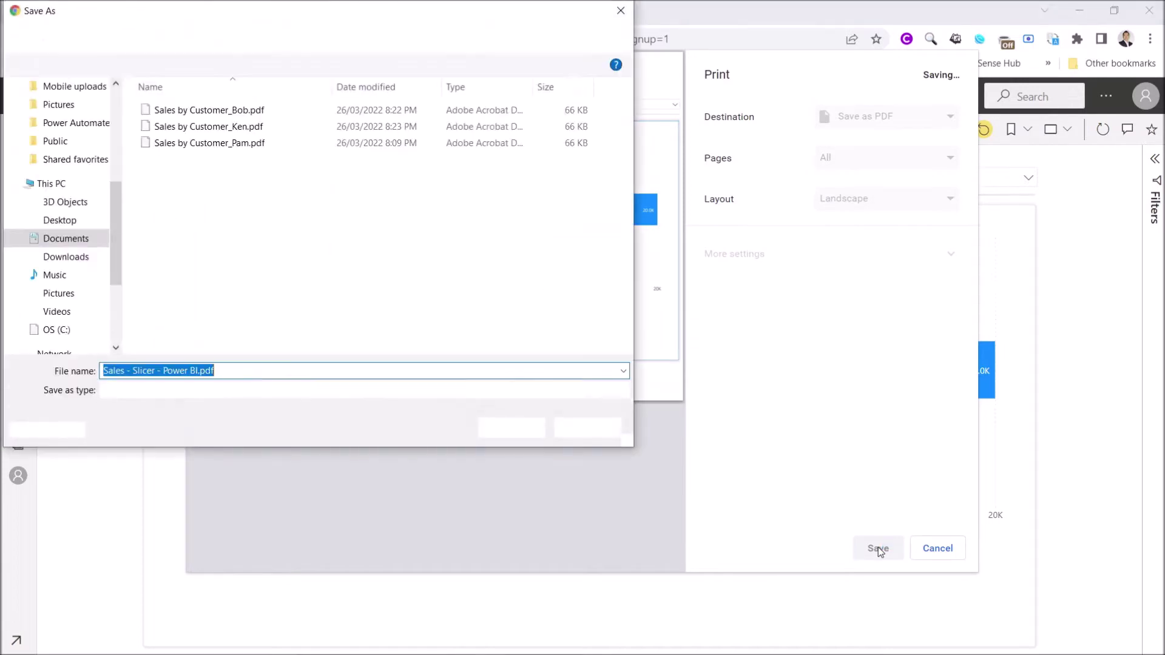
text(C:\Users\haozhong\Documents\YouTube\Power BI\PDF\Sales by Customer_Pam.pdf)
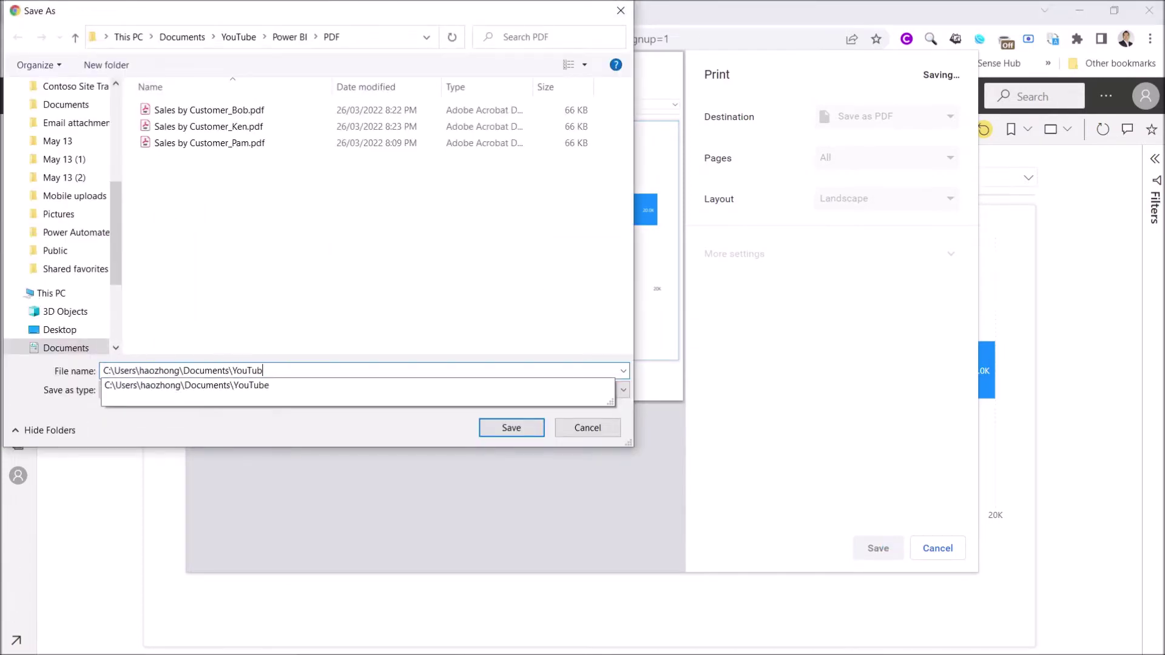
key(Return)
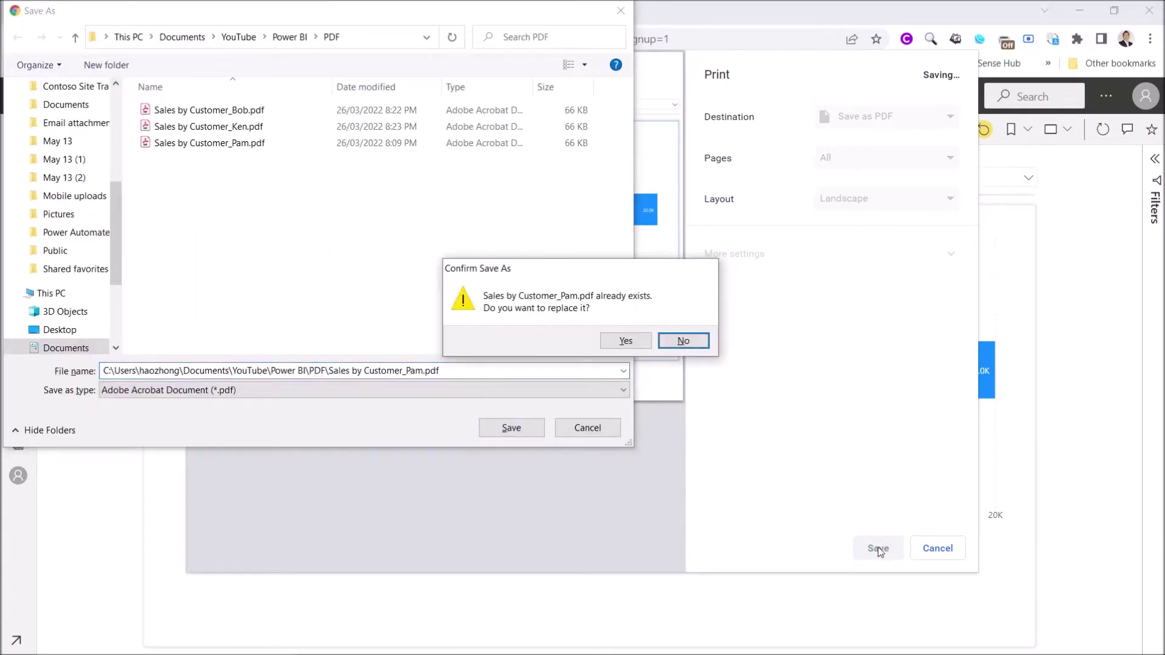
key(y)
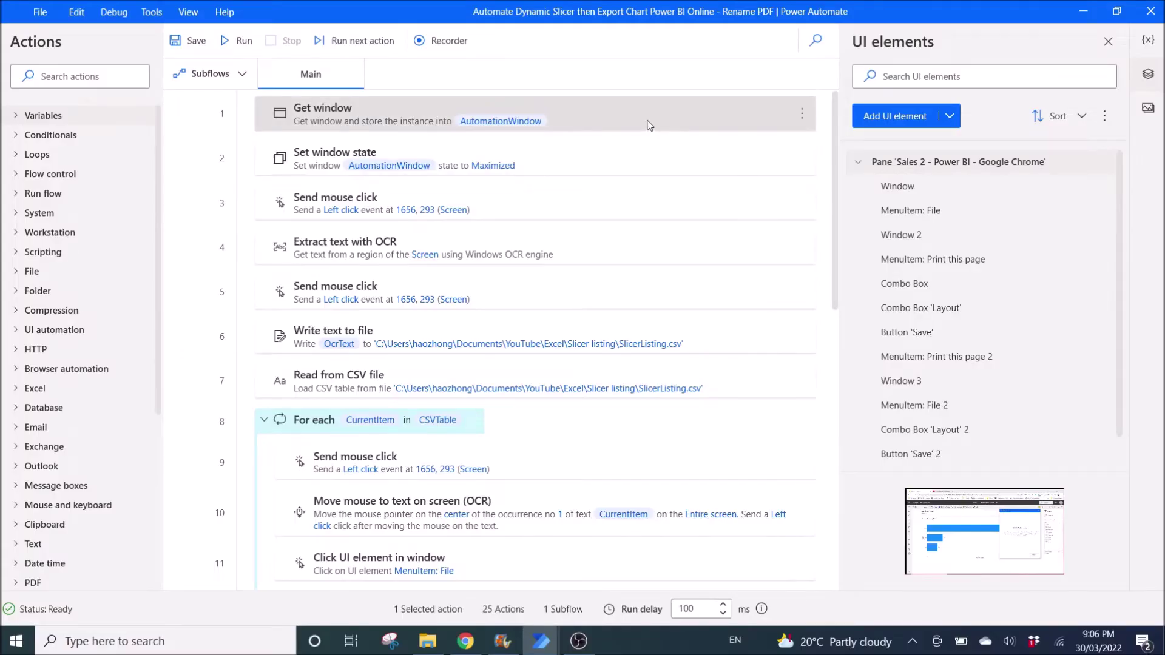
- Start capturing a new UI element from the Get window action's UI element list
double_click(649, 124)
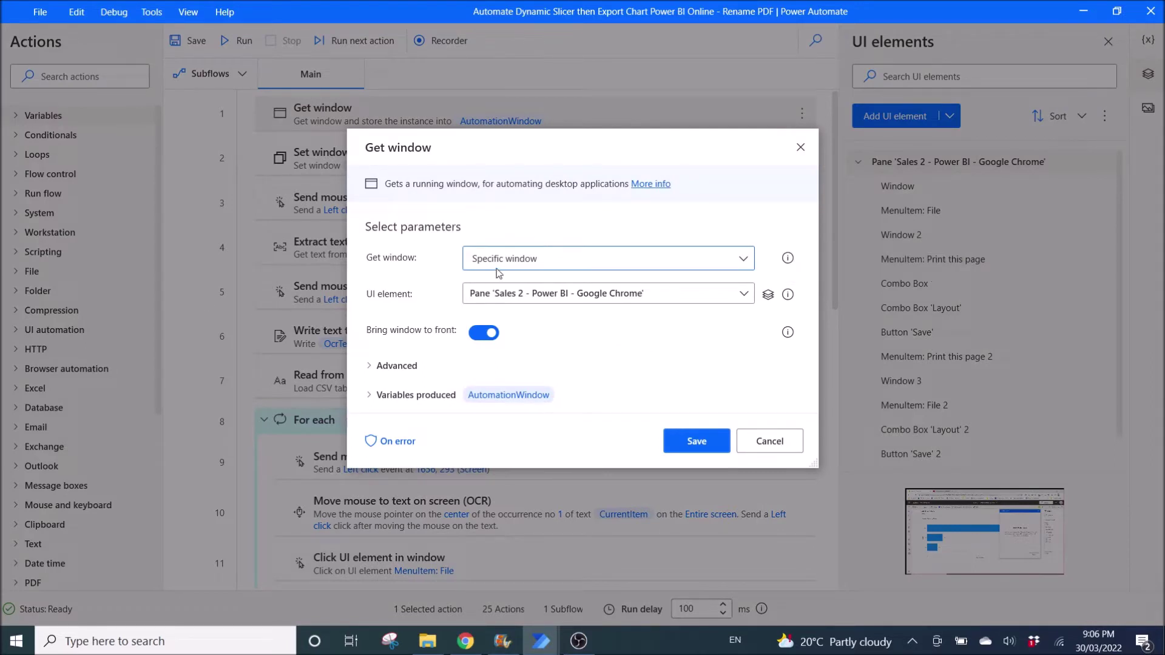
click(535, 298)
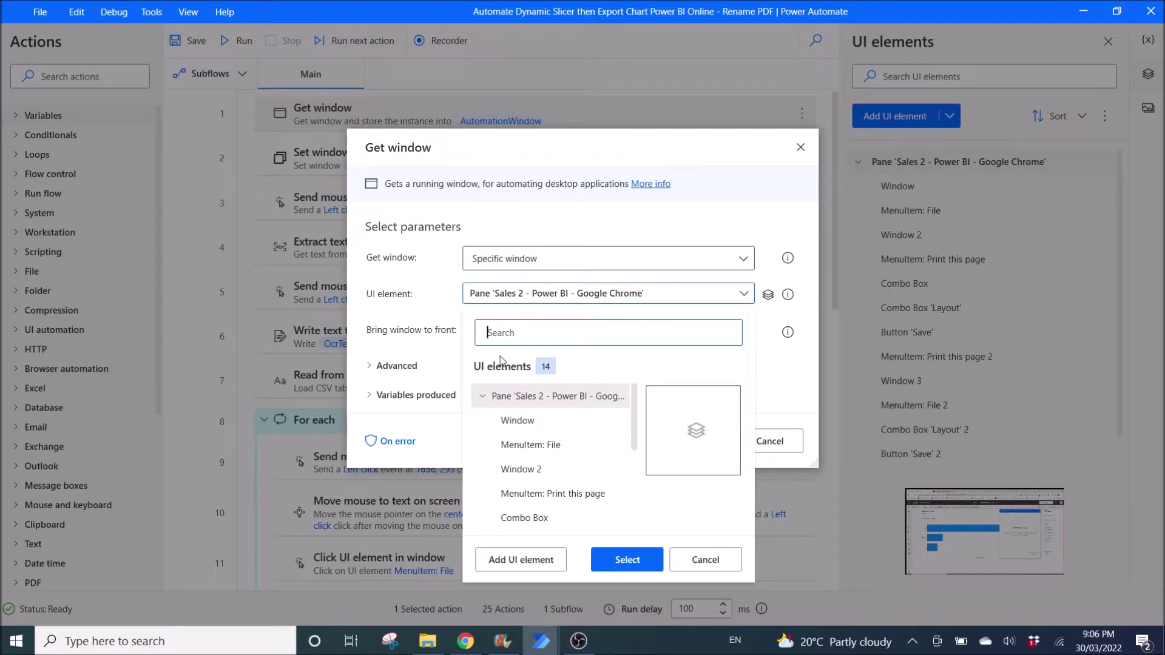
click(507, 561)
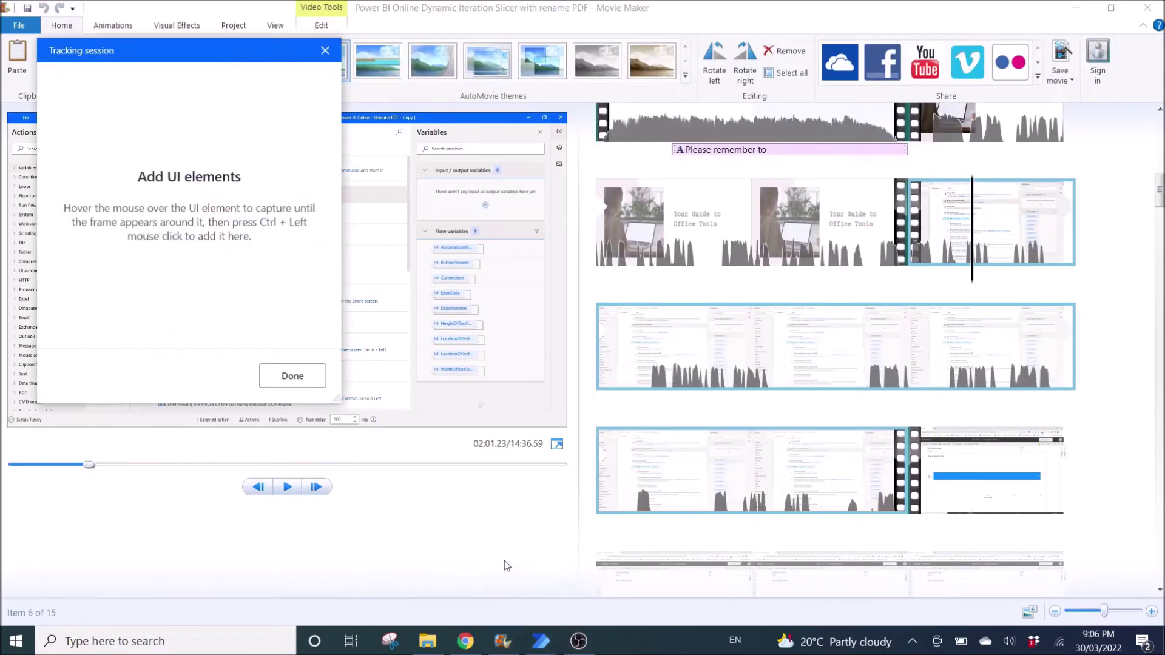
- Capture the Power BI report's Chrome window as Window 4 for the Get window action
click(479, 625)
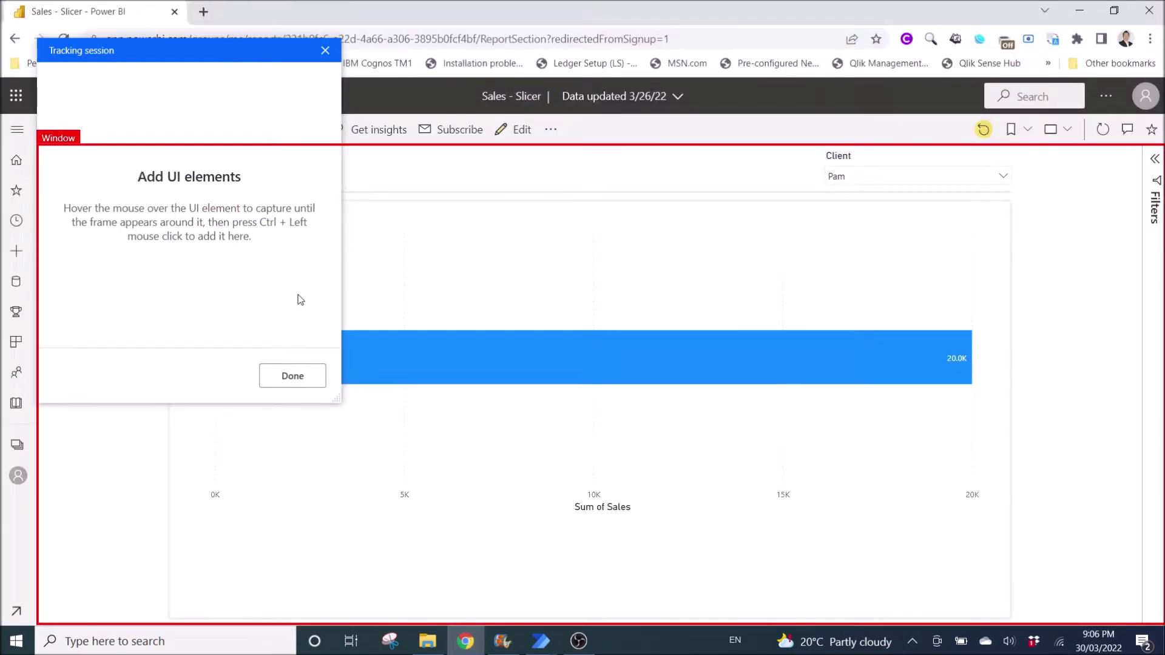
ctrl+click(519, 175)
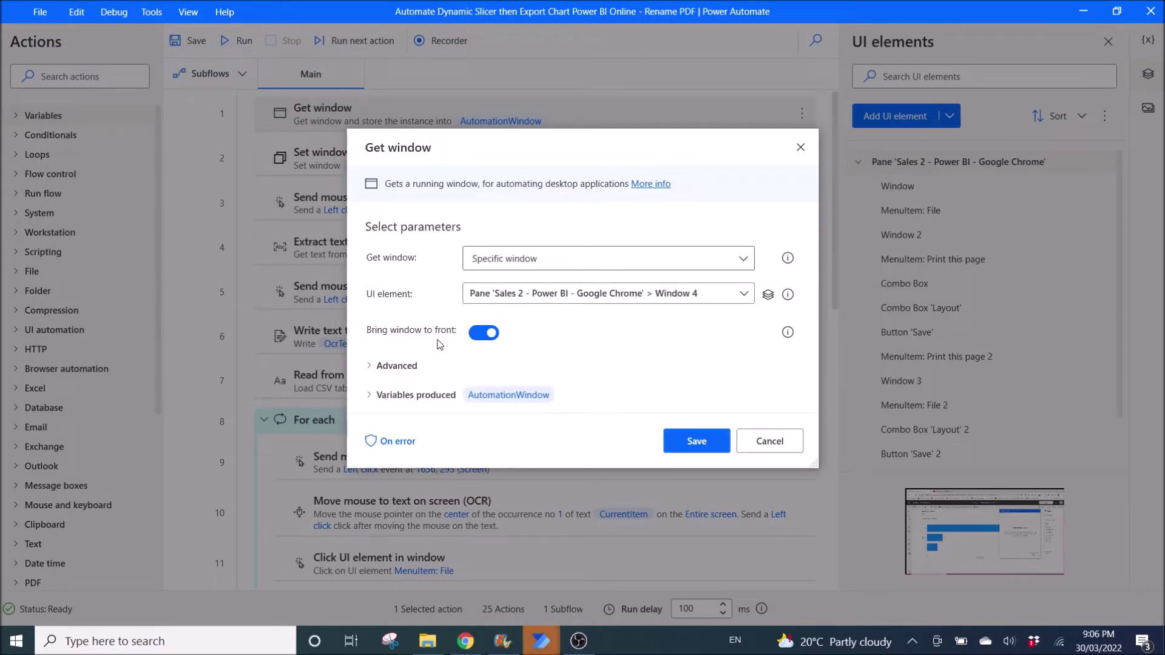
- Review the Get window action's Advanced timeout option, then cancel without saving
click(371, 367)
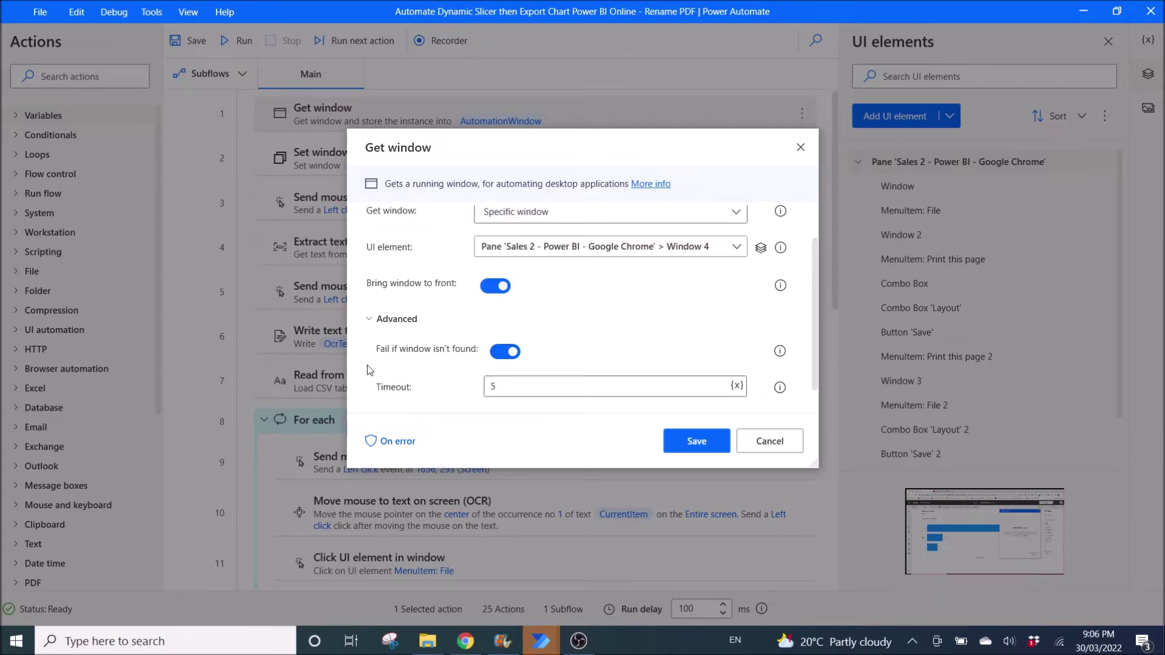
scroll(382, 331, down, 1)
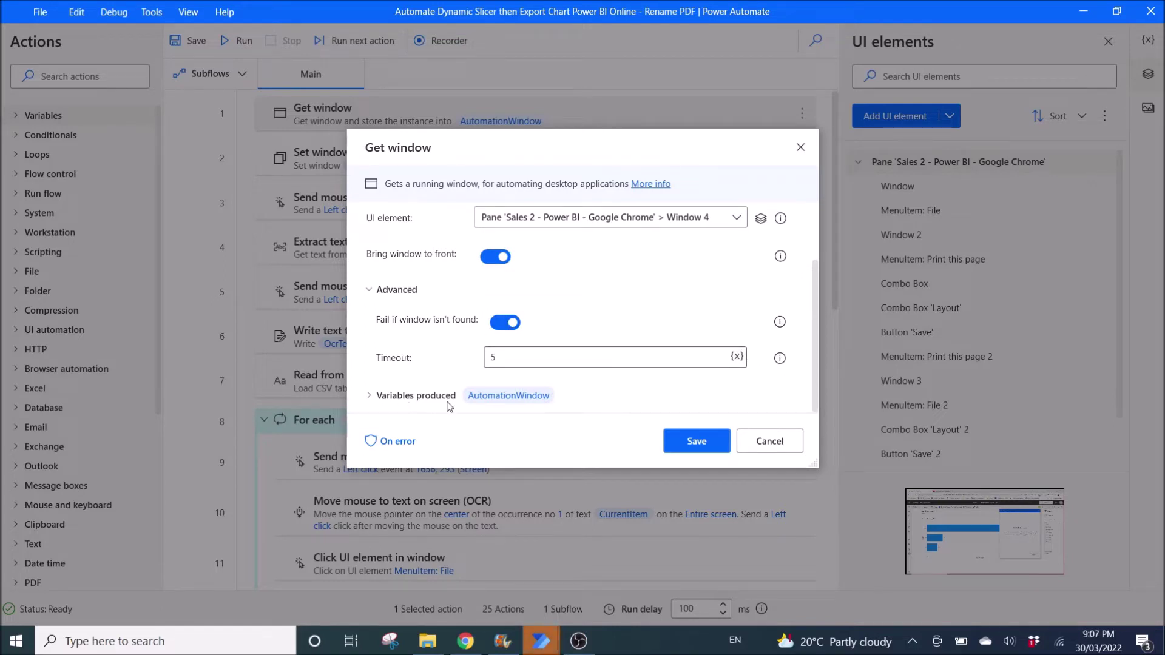
click(769, 442)
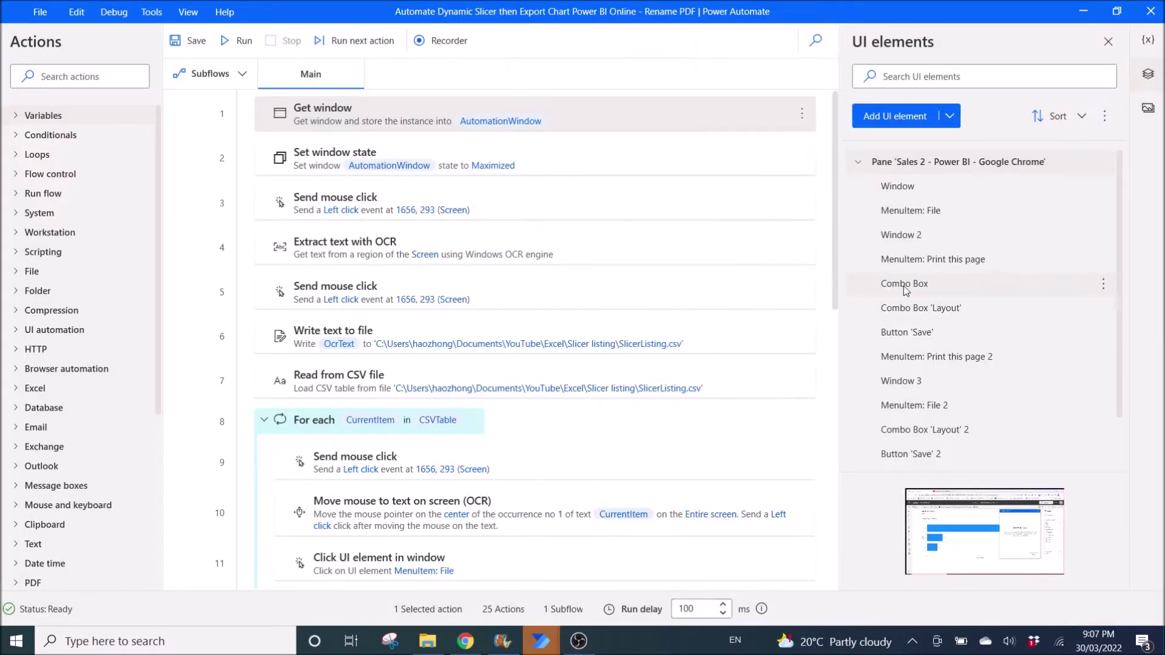
click(1152, 78)
click(1152, 78)
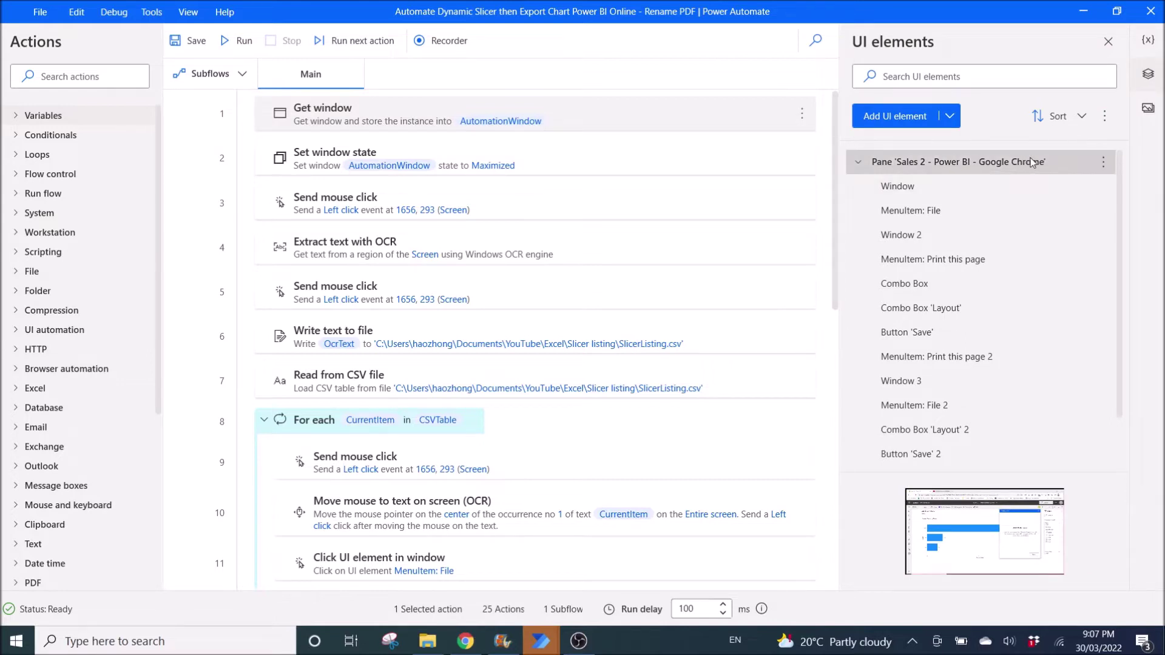
click(1106, 161)
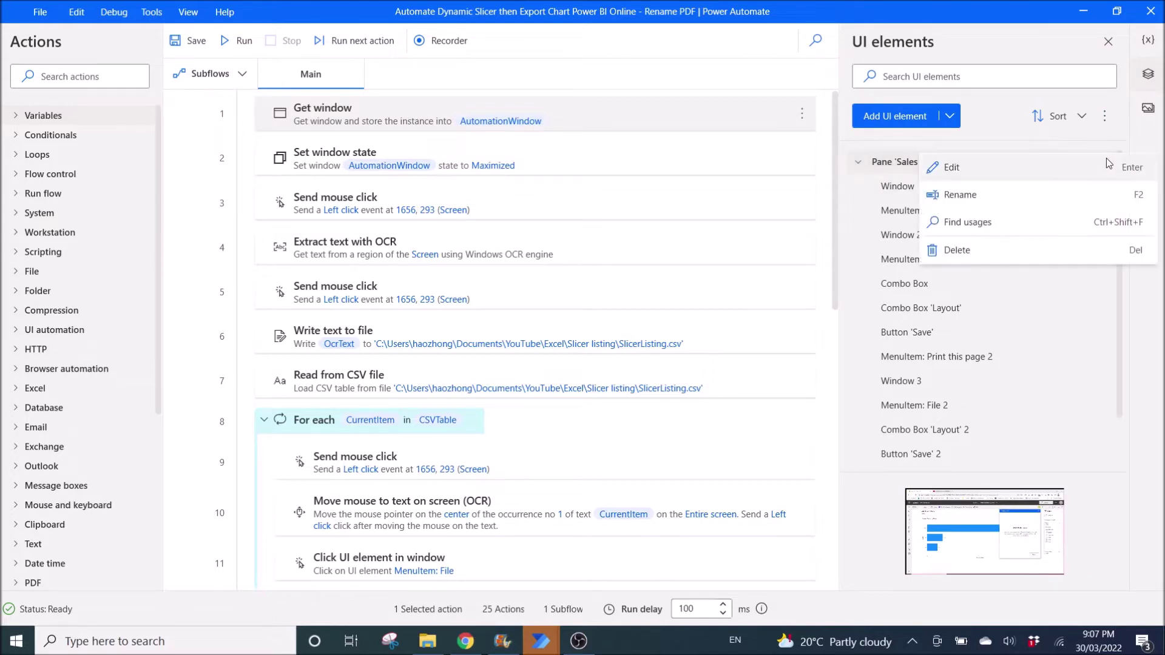
click(1035, 166)
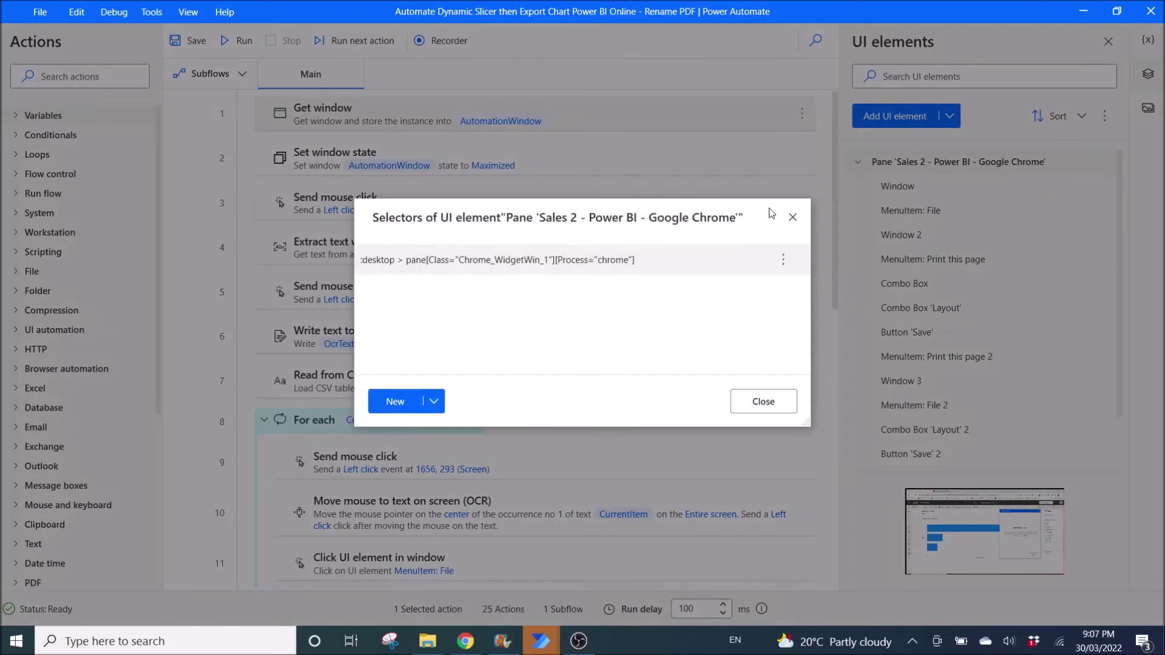
click(782, 259)
click(805, 269)
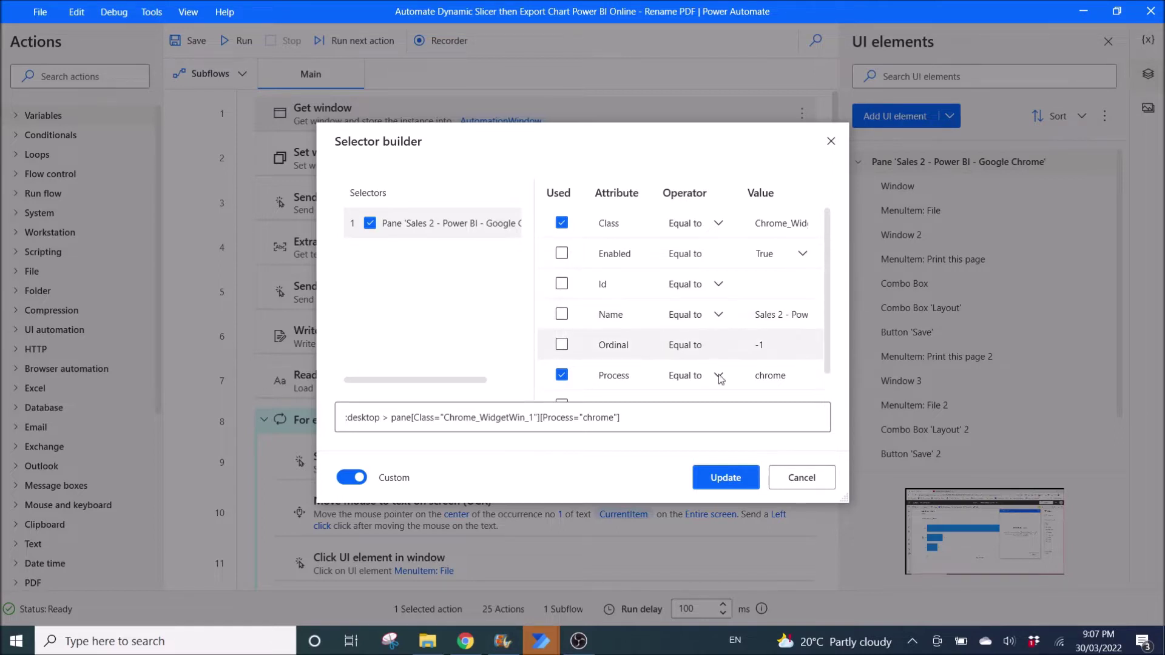
click(800, 480)
click(774, 390)
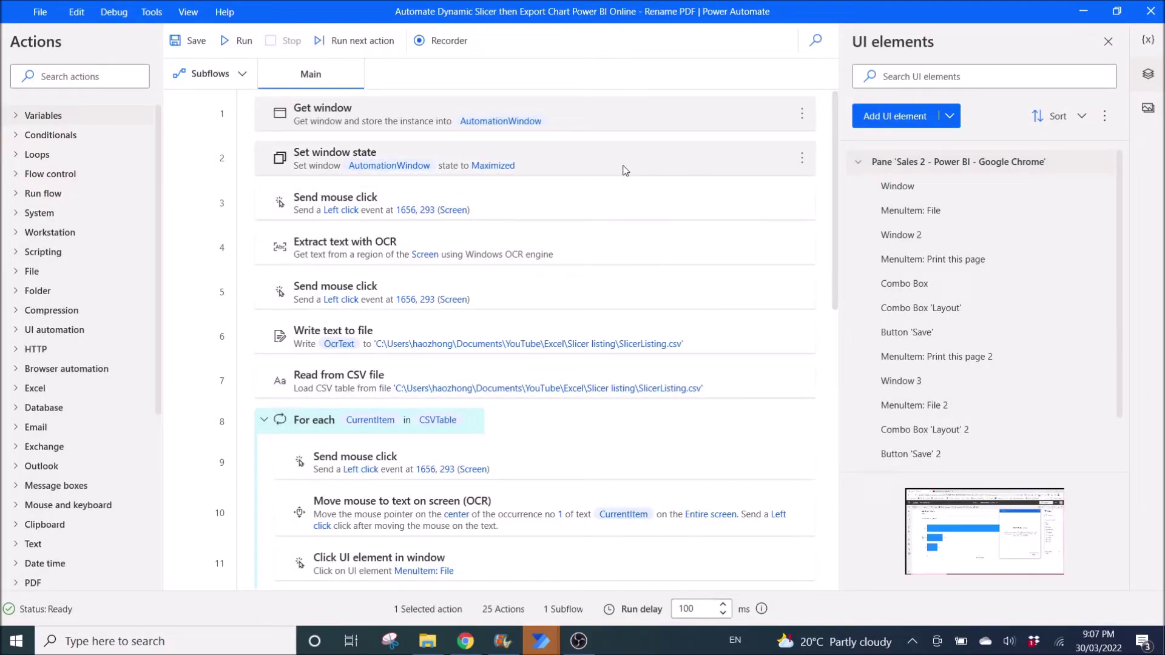
- Inspect and cancel the Set window state and Send mouse click settings, then restore the editor window
double_click(625, 171)
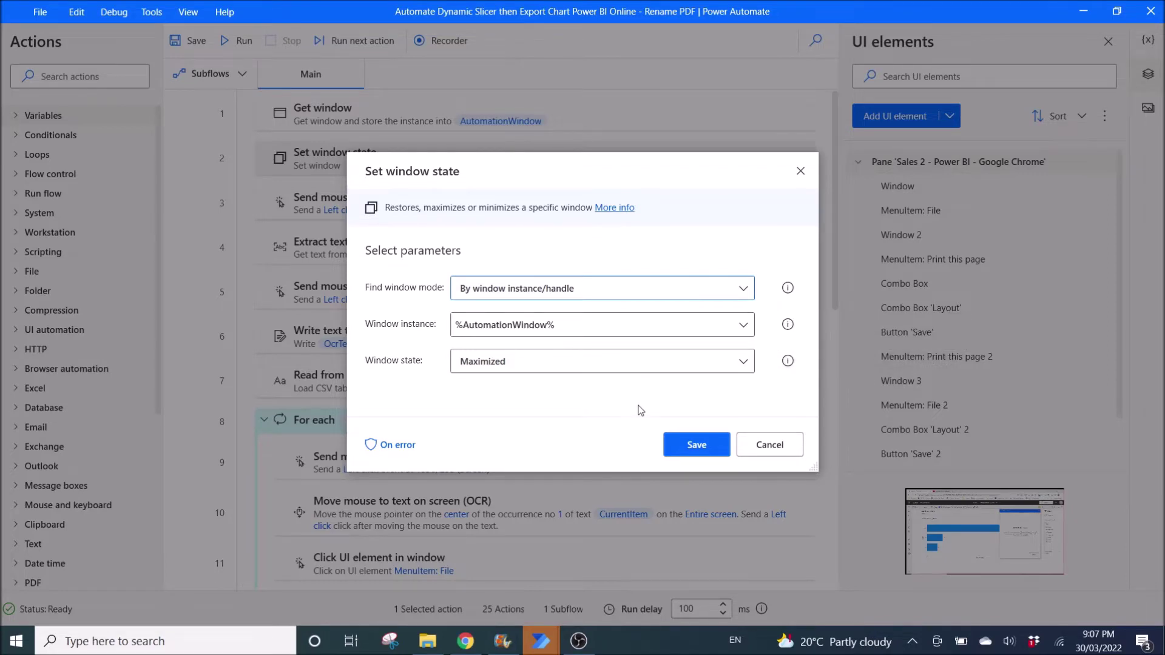
click(769, 445)
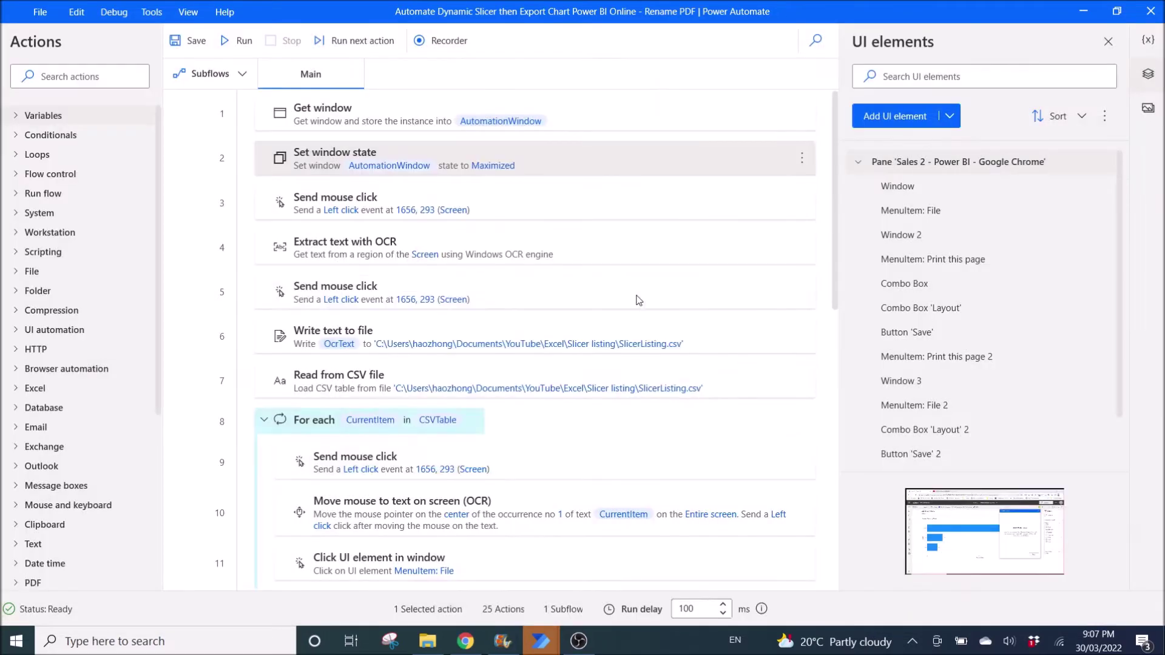
click(580, 207)
double_click(580, 205)
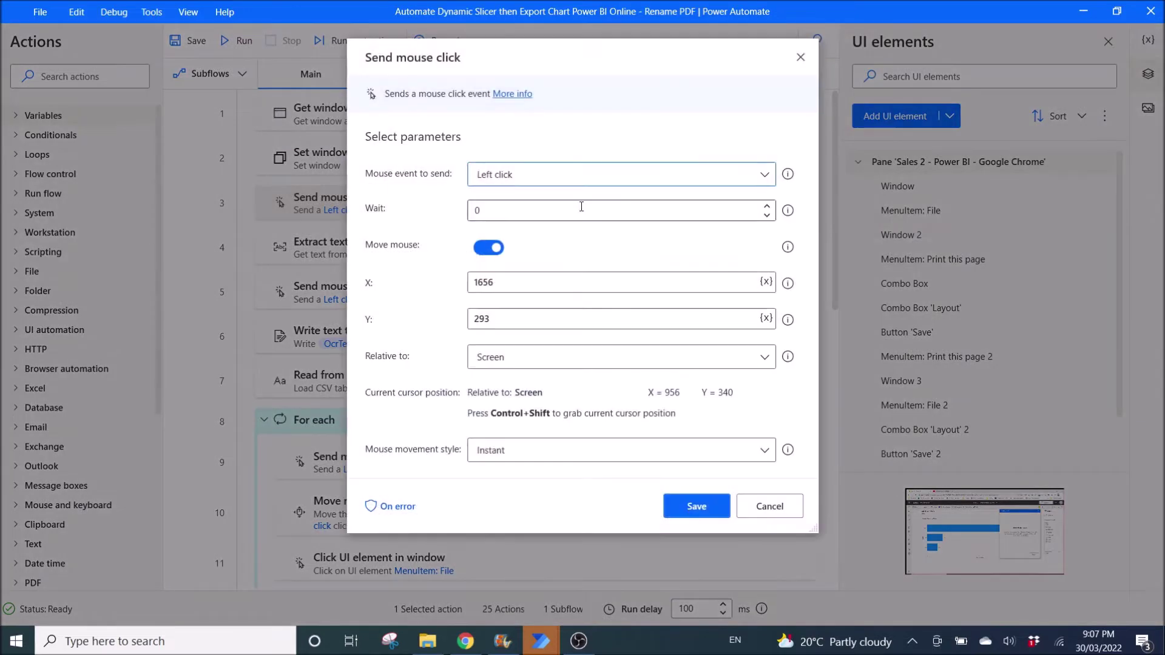
click(767, 505)
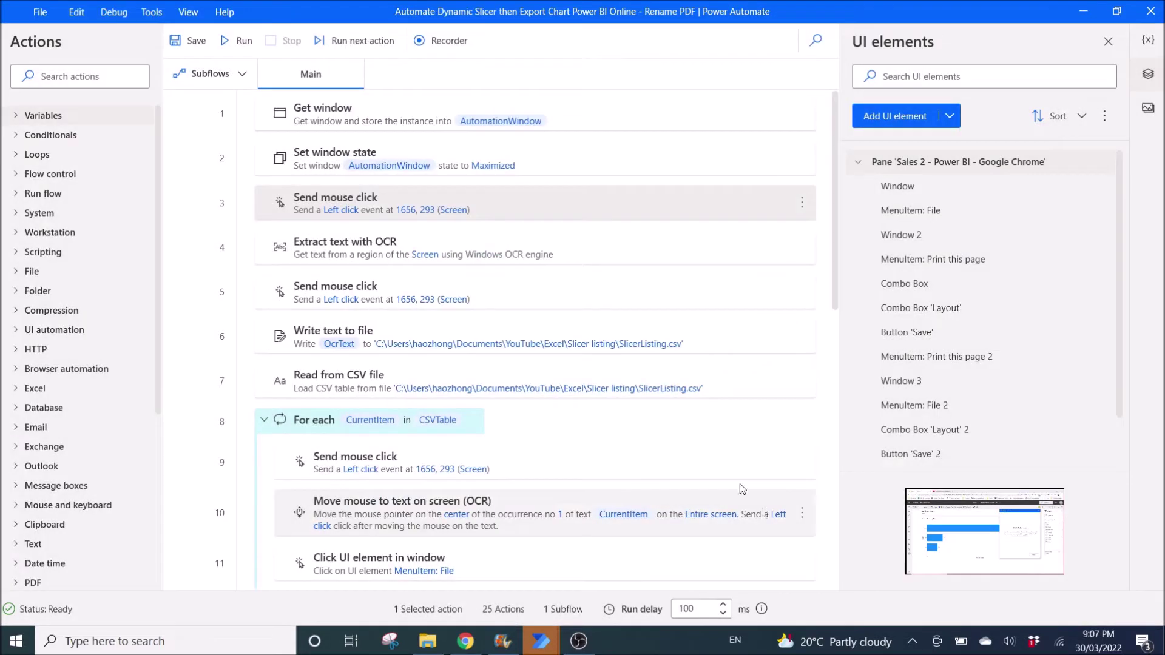
double_click(628, 15)
drag(578, 44, 522, 47)
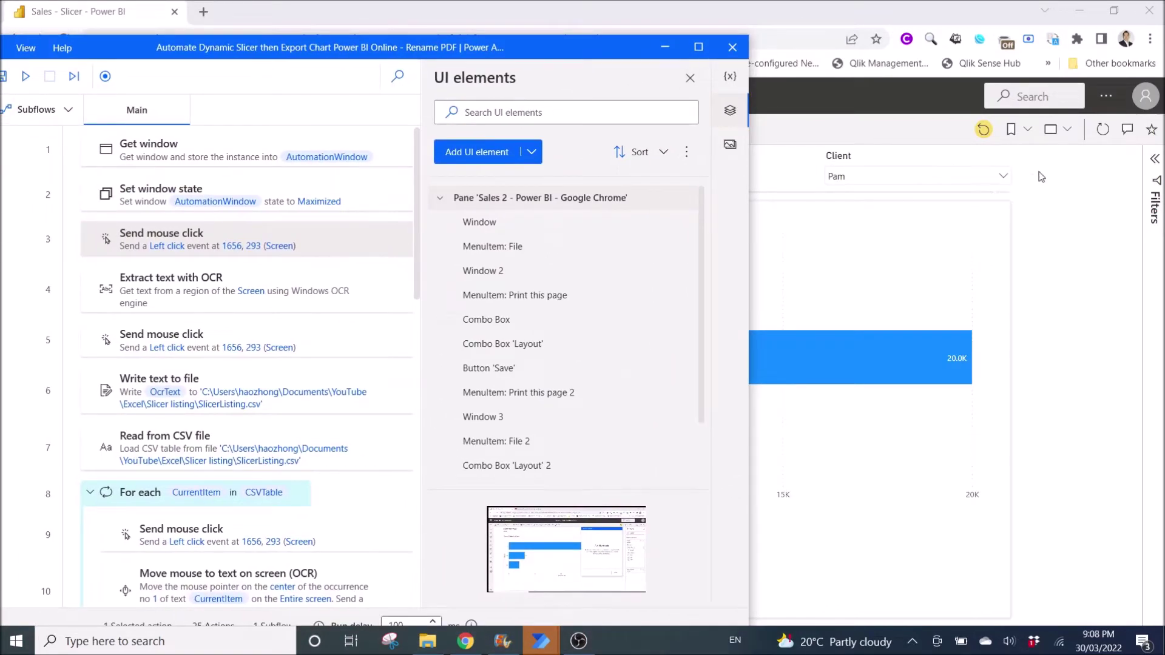
- Pick Bob in the Client slicer, then clear the selection back to All
click(1005, 178)
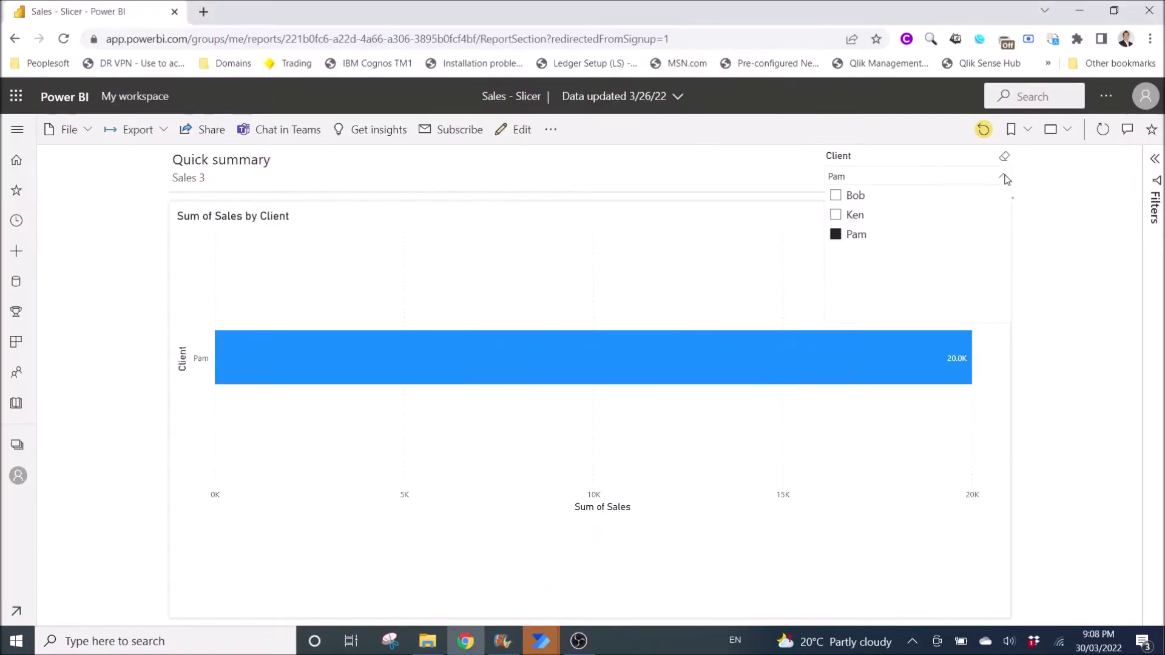
click(1006, 179)
click(949, 182)
click(863, 196)
click(873, 177)
click(862, 181)
click(836, 197)
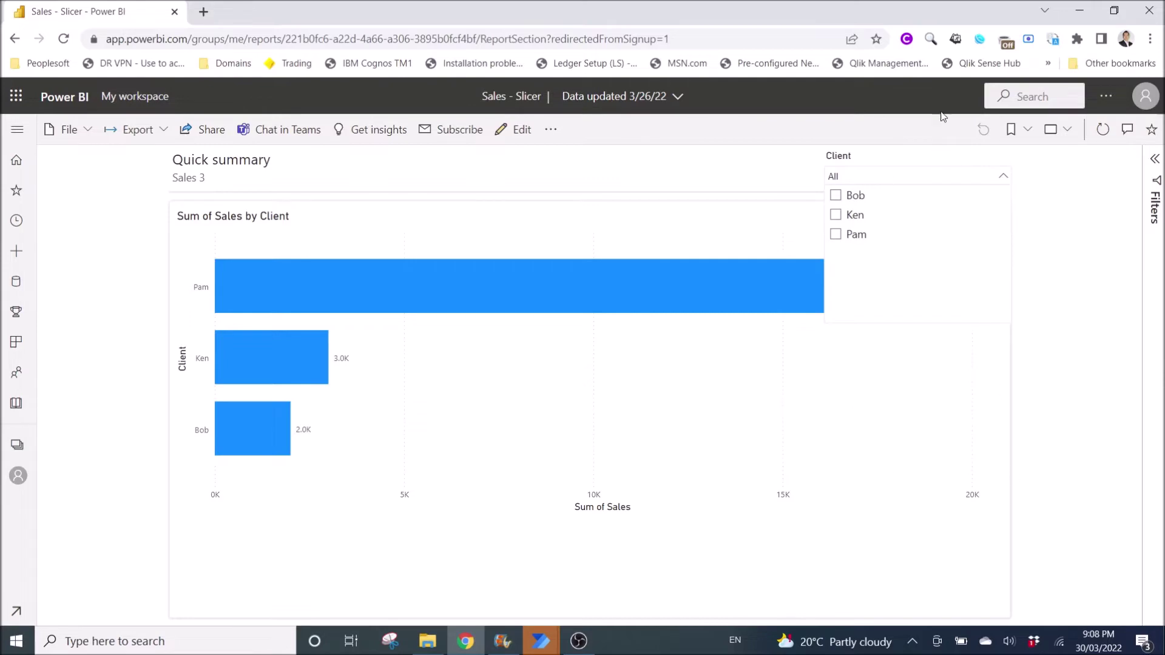
- Open the Send mouse click step's settings with the Power BI report alongside
click(466, 641)
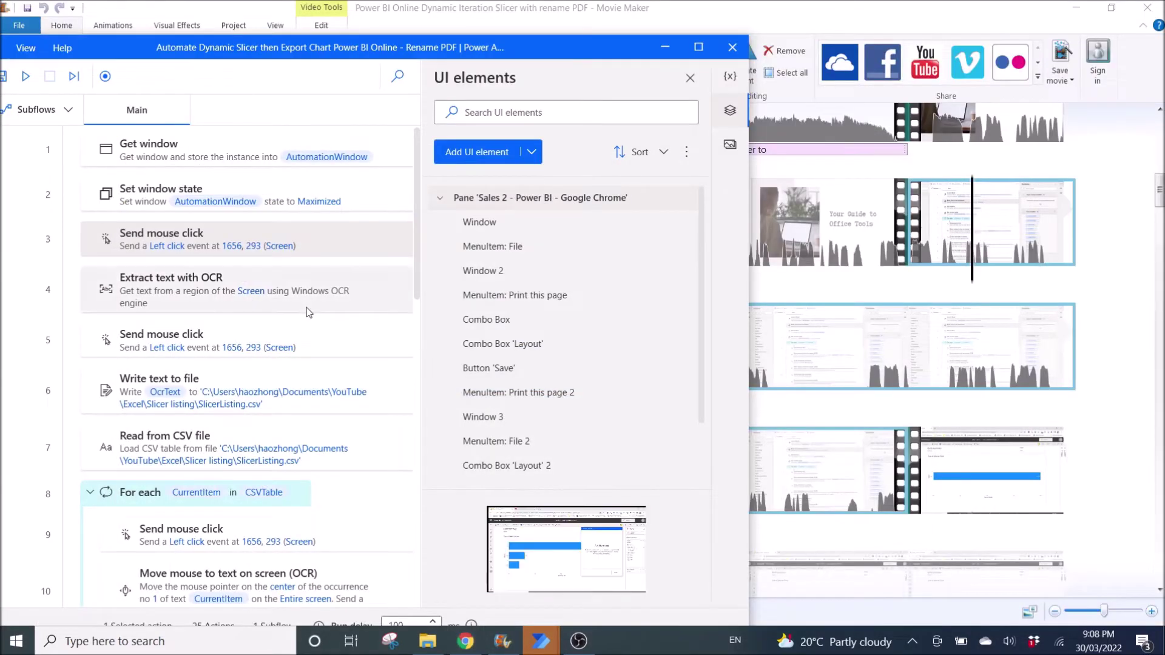
double_click(323, 242)
click(472, 643)
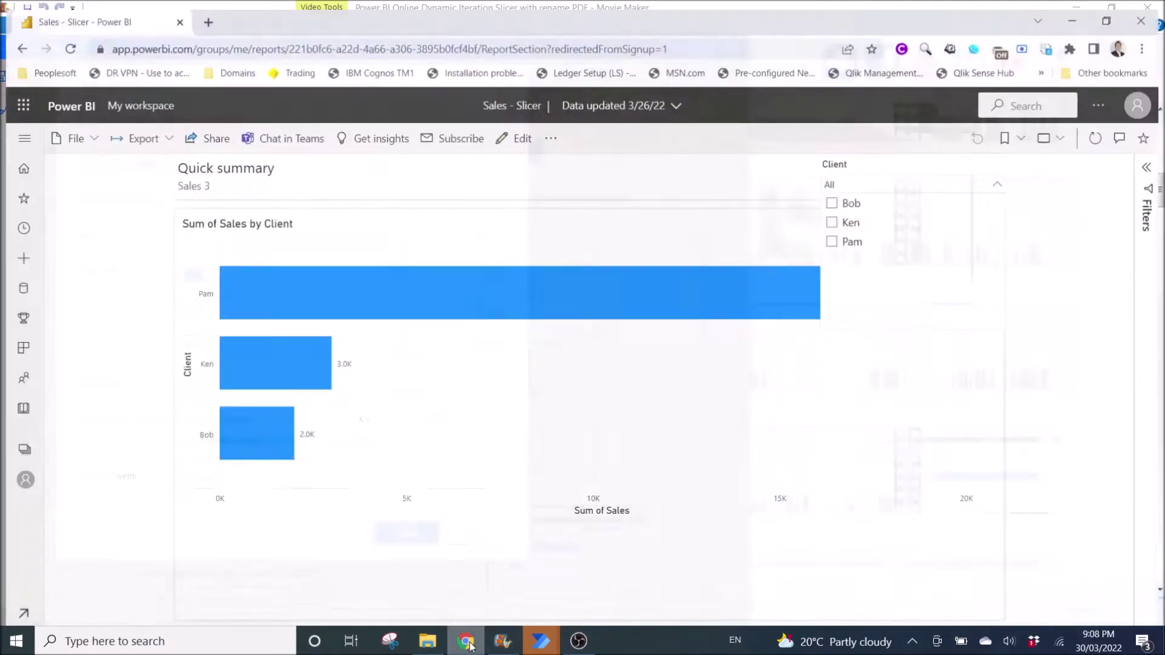
mouse_move(533, 646)
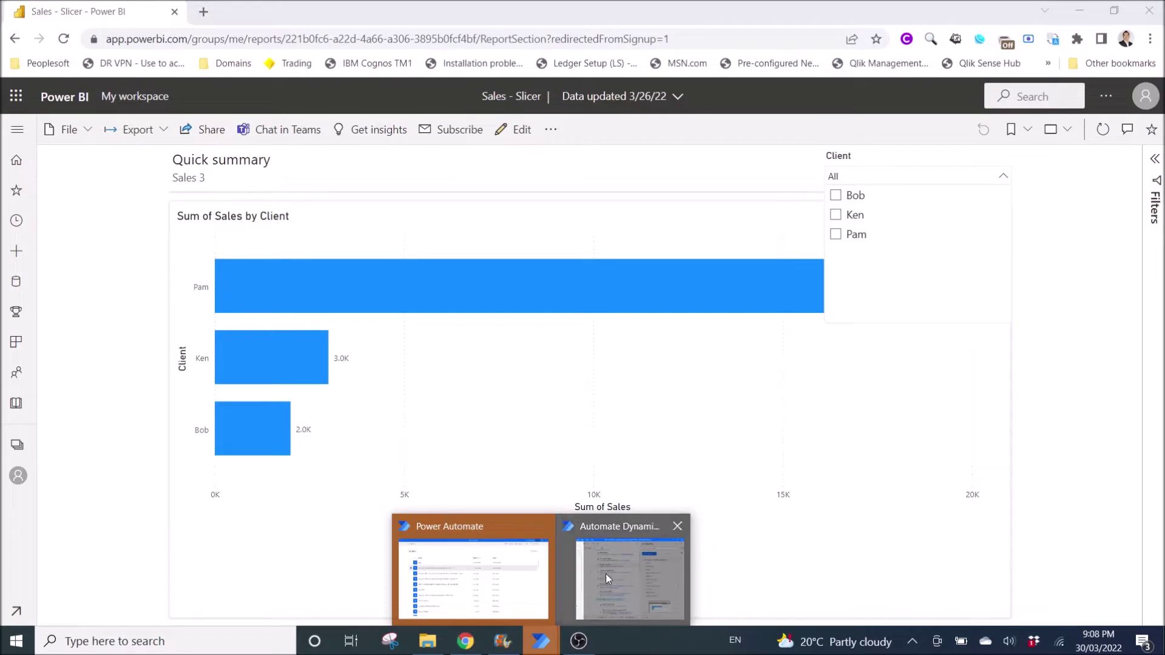
click(606, 574)
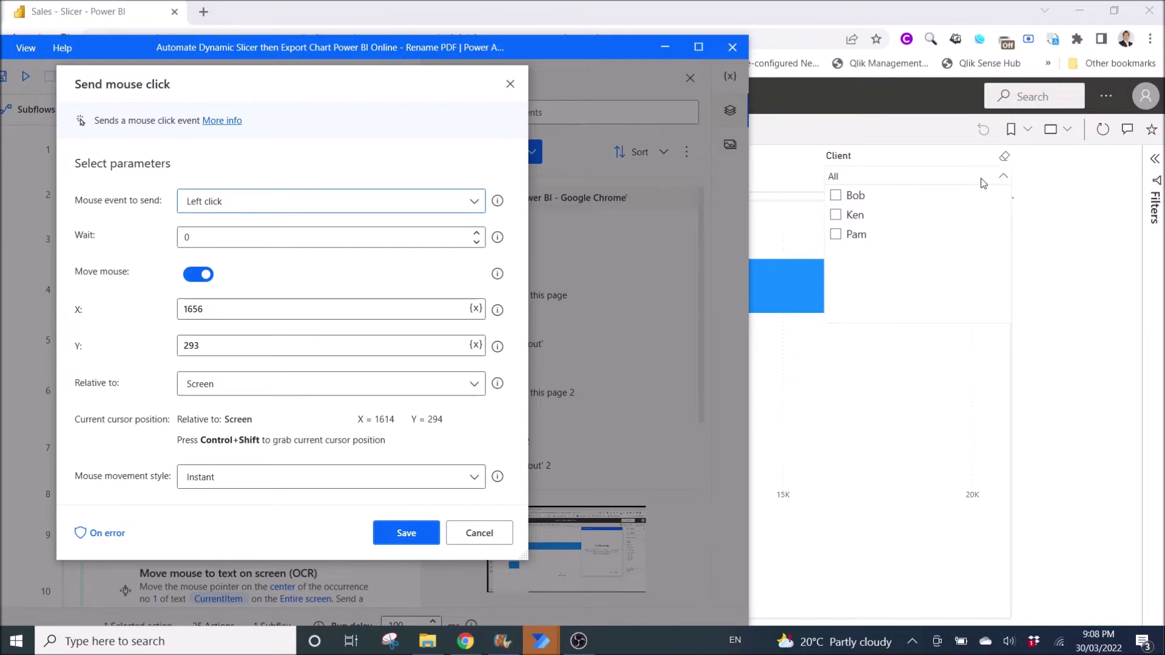
- Check the Send mouse click position (1656, 293, Screen) on the slicer, then close without saving
key(ctrl+shift)
click(482, 532)
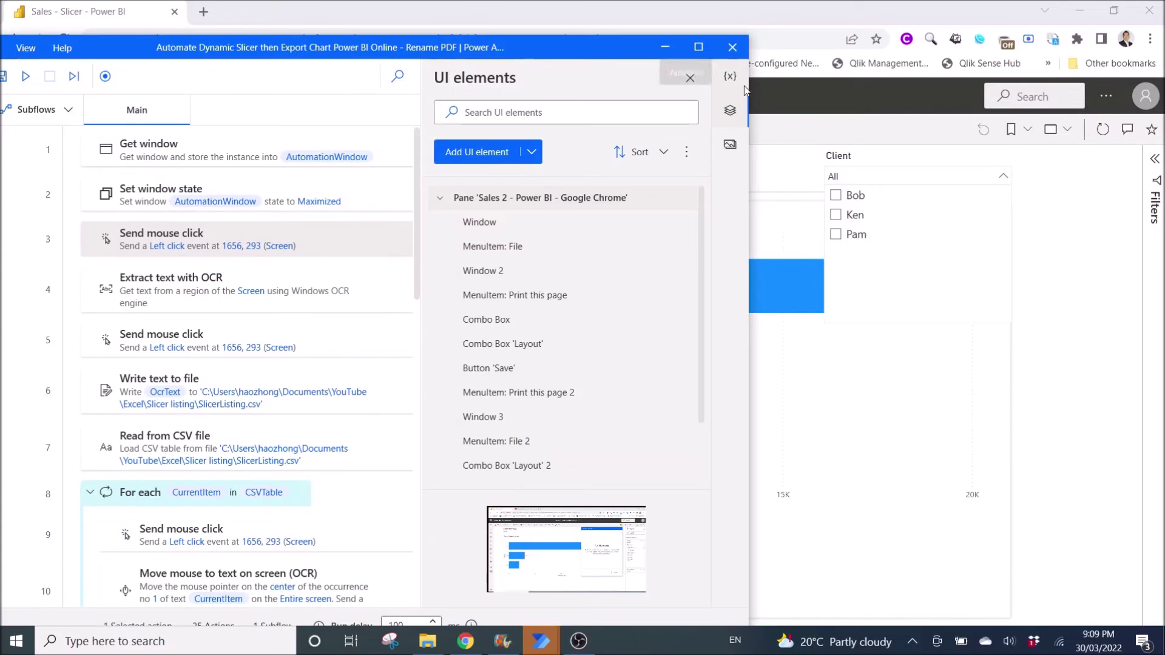
double_click(346, 278)
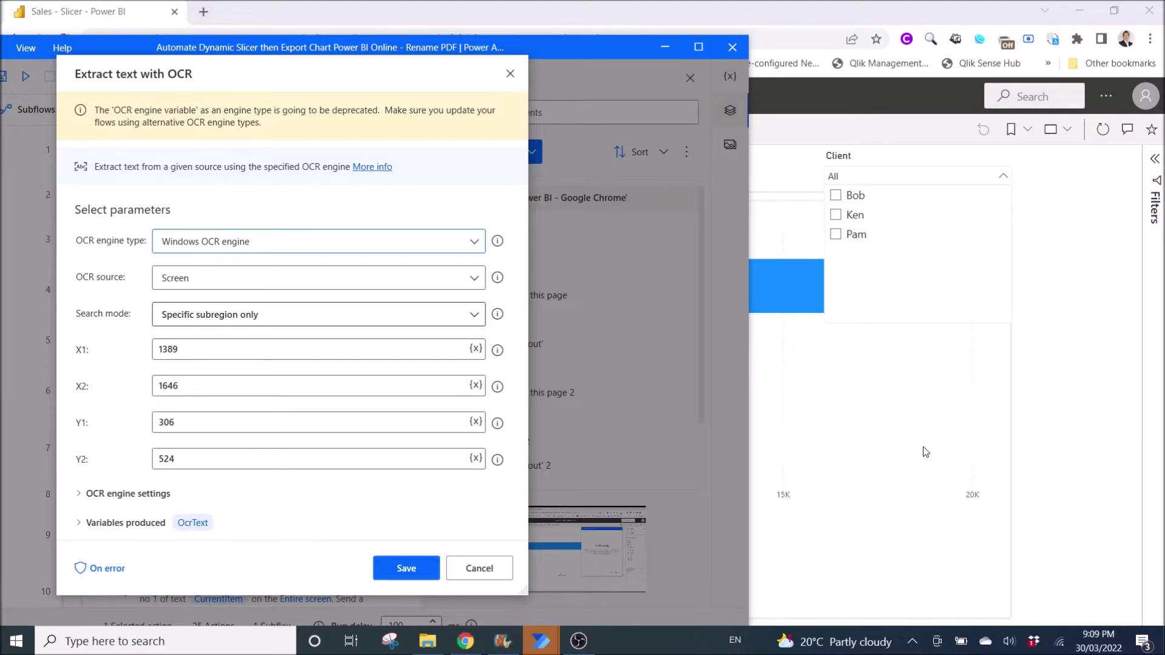
click(473, 568)
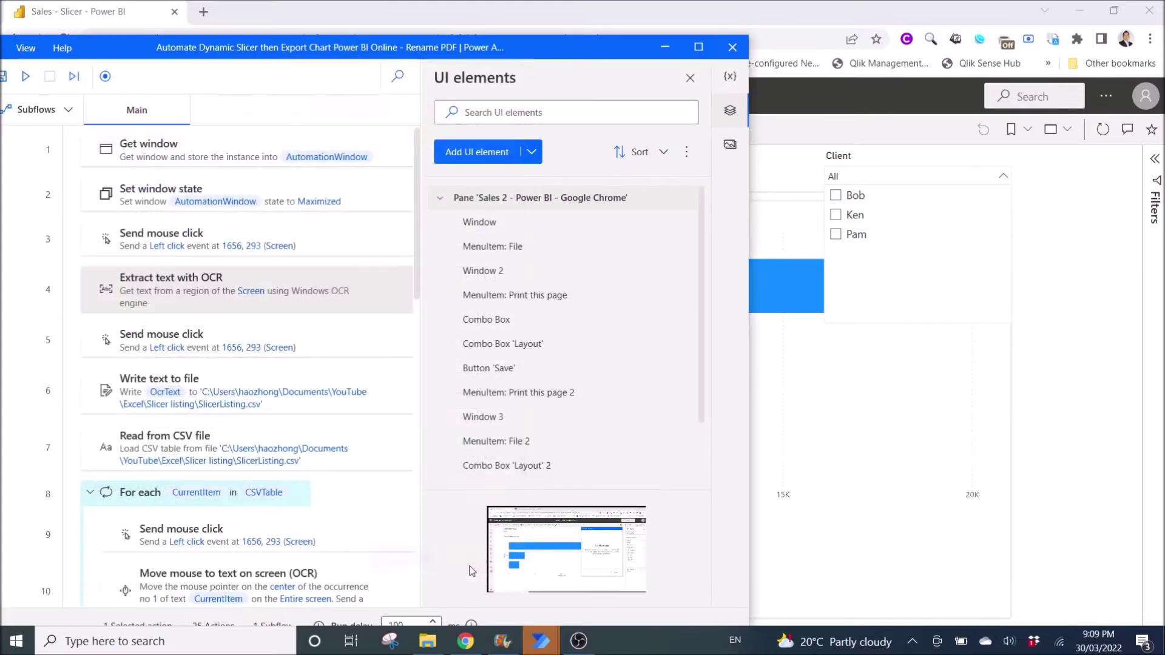
double_click(330, 234)
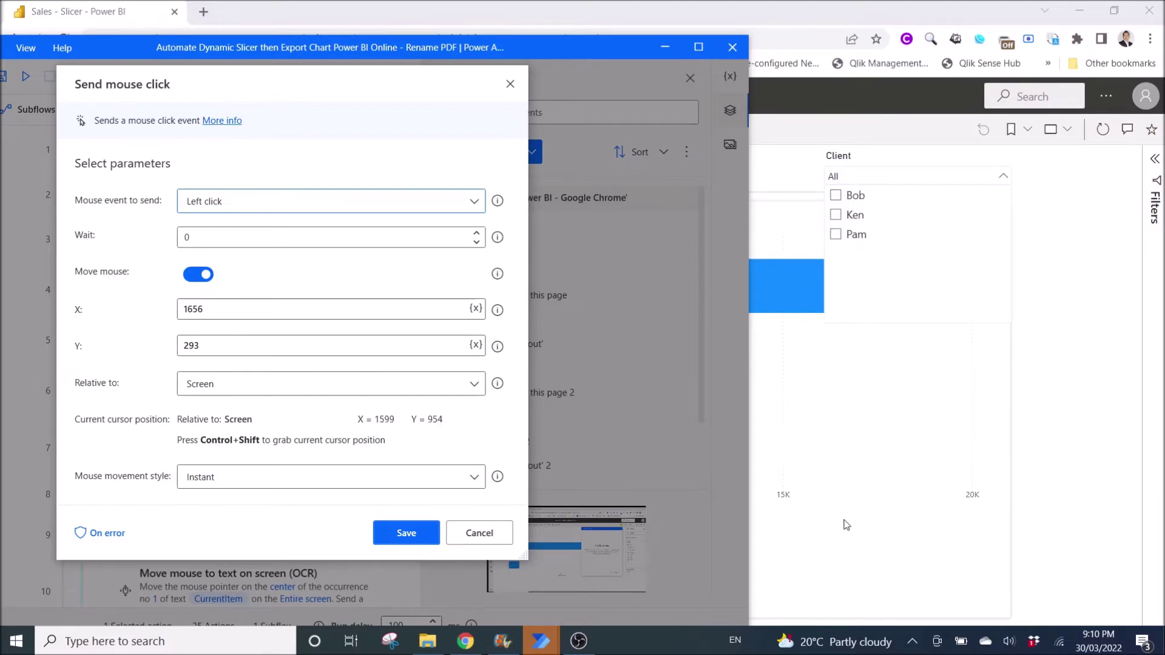
click(479, 533)
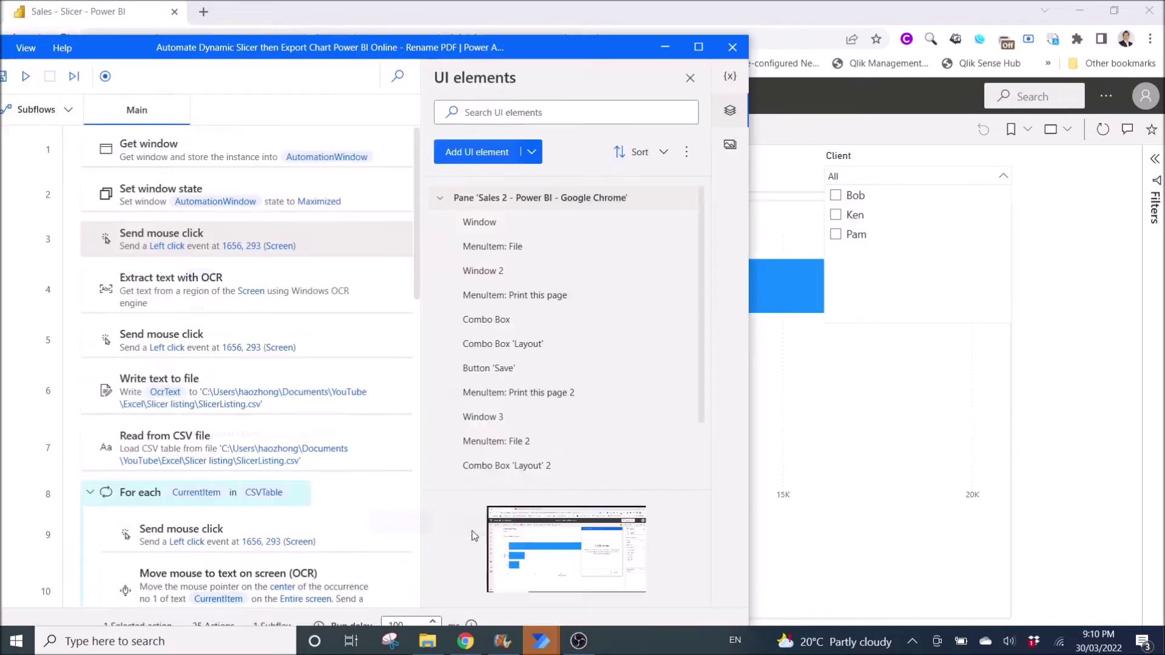
double_click(363, 285)
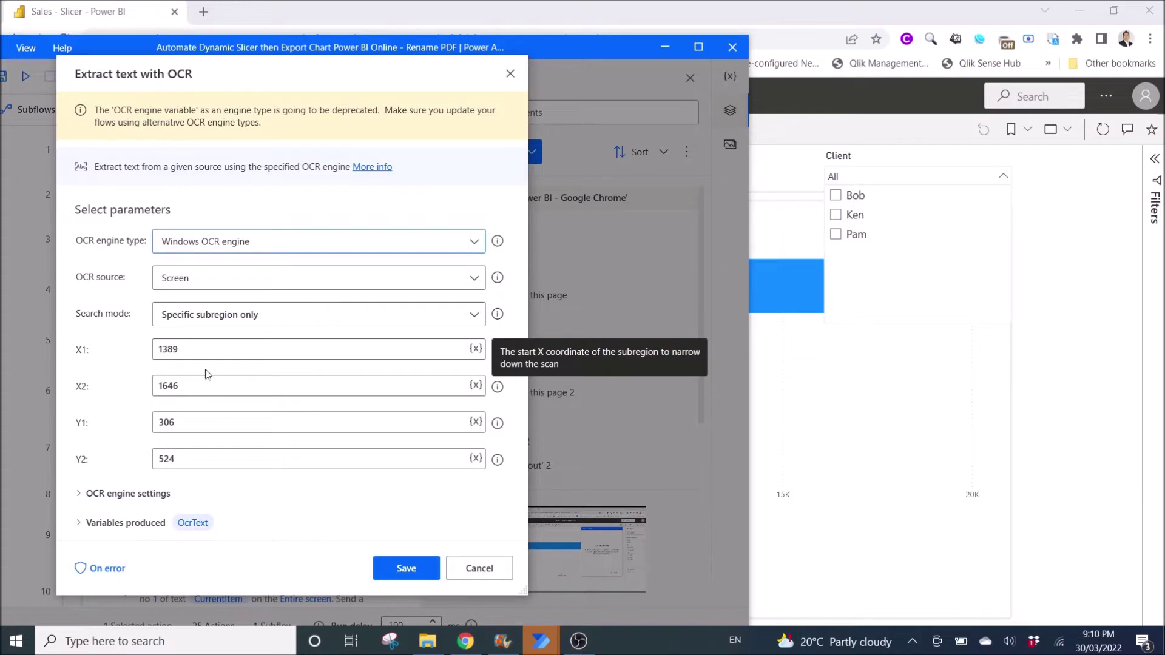
click(79, 493)
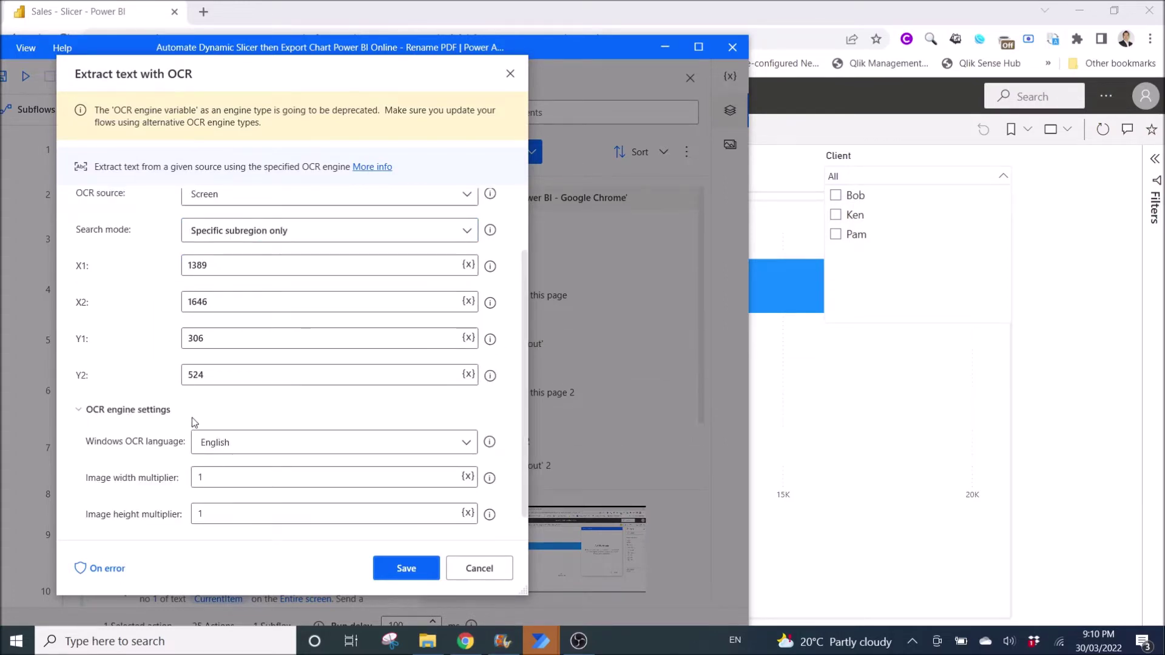
scroll(192, 417, down, 3)
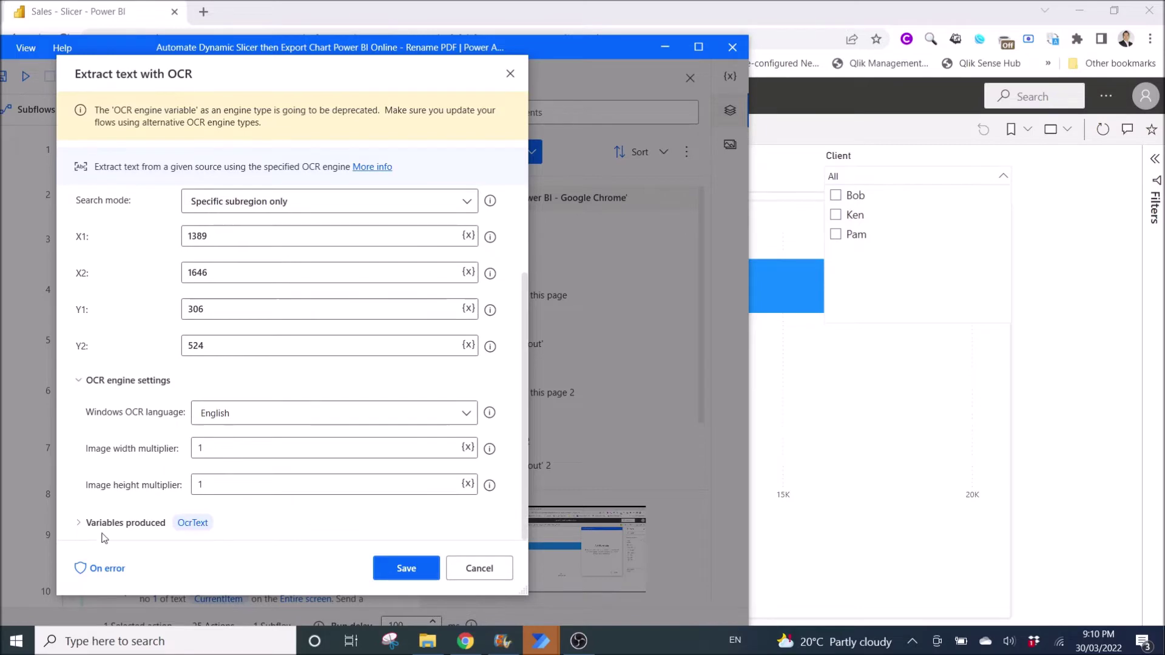
mouse_move(186, 539)
click(488, 566)
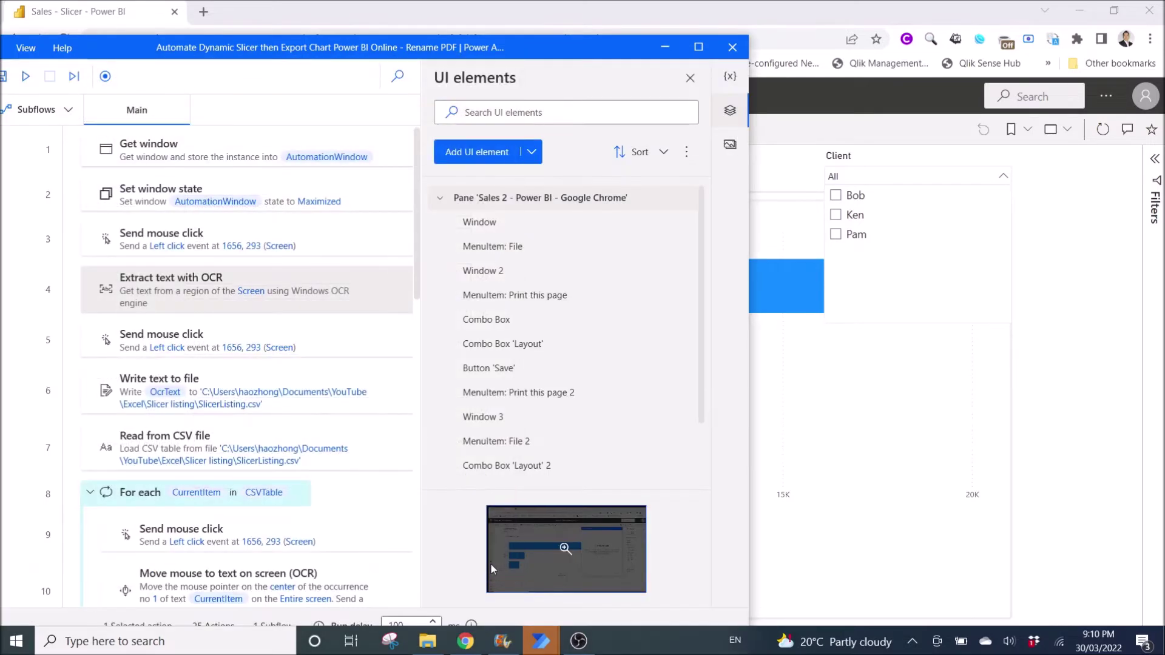
double_click(333, 338)
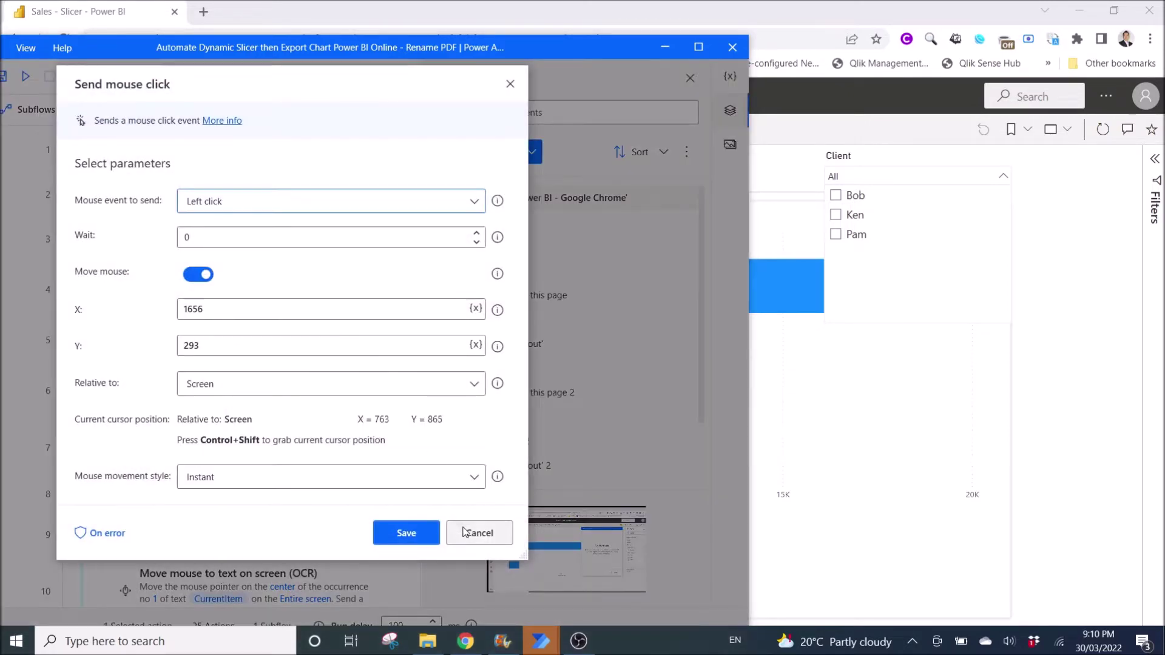
click(464, 532)
click(341, 240)
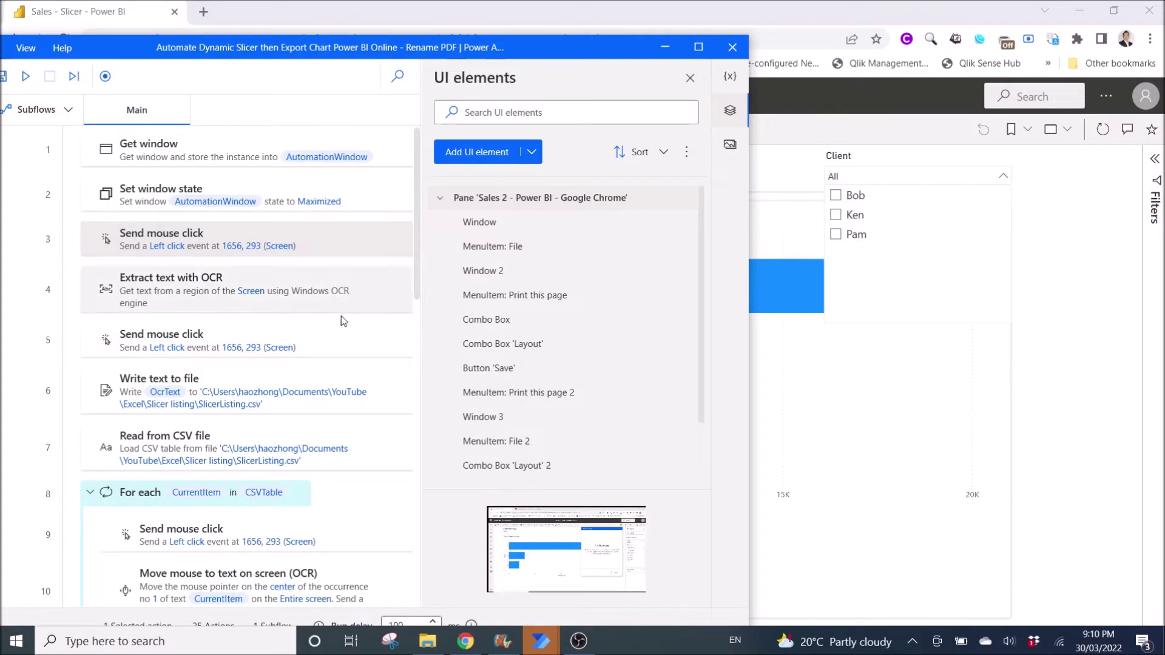
click(343, 340)
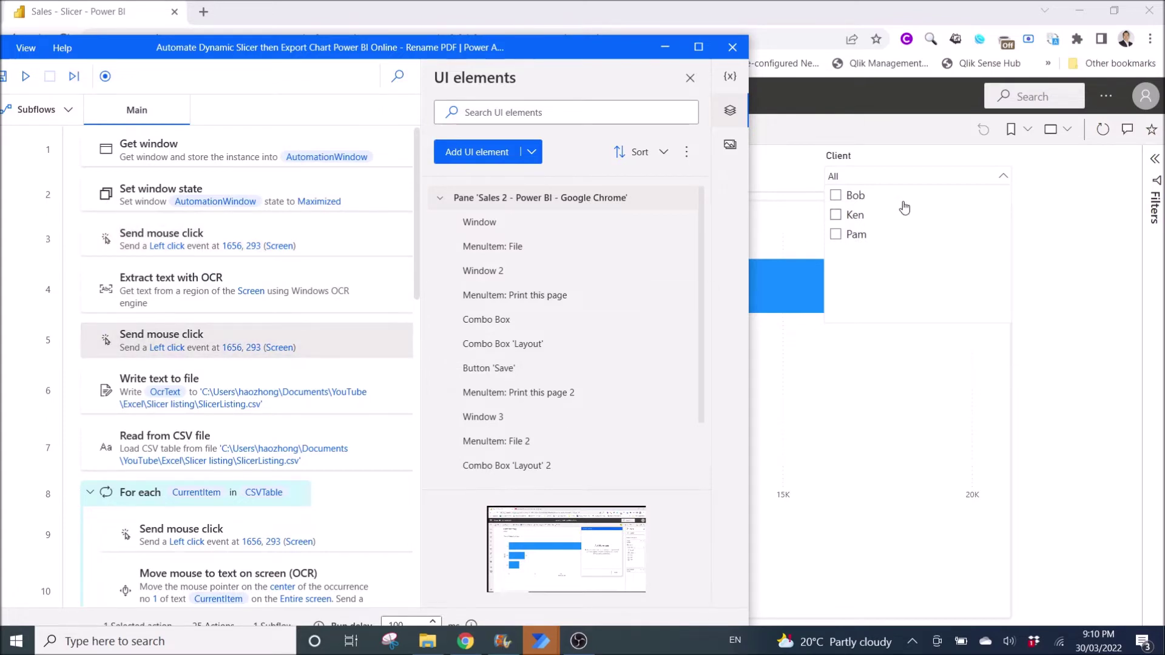
click(1001, 181)
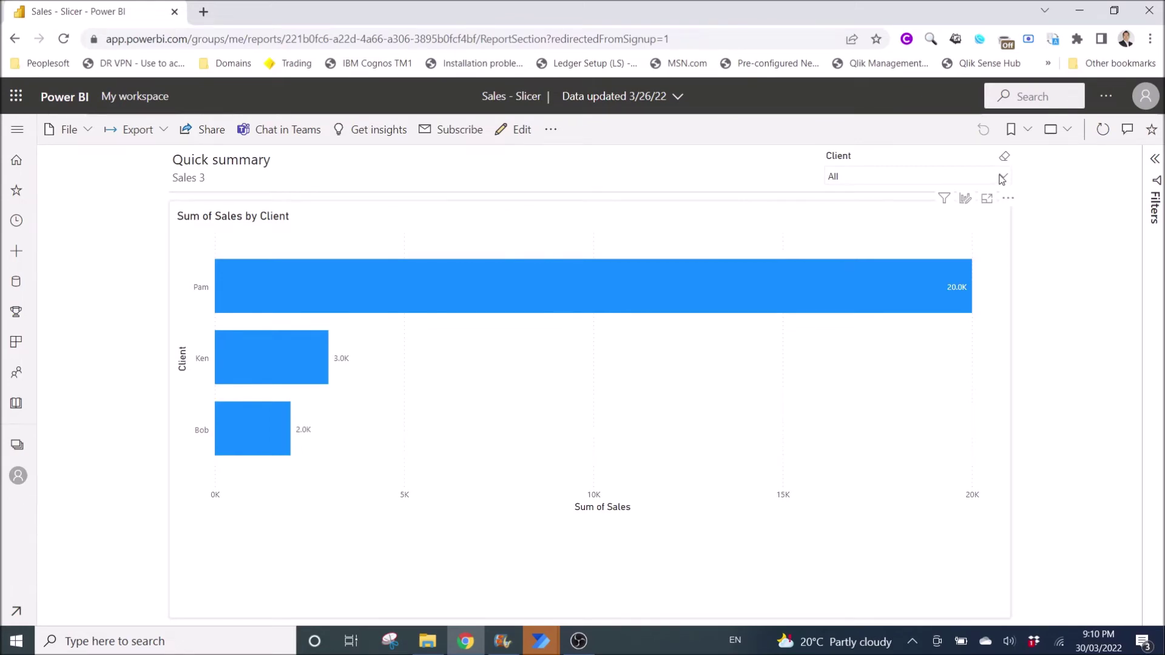
- Bring the maximized flow editor forward and review row 6's SlicerListing.csv write action, leaving it unchanged
click(466, 643)
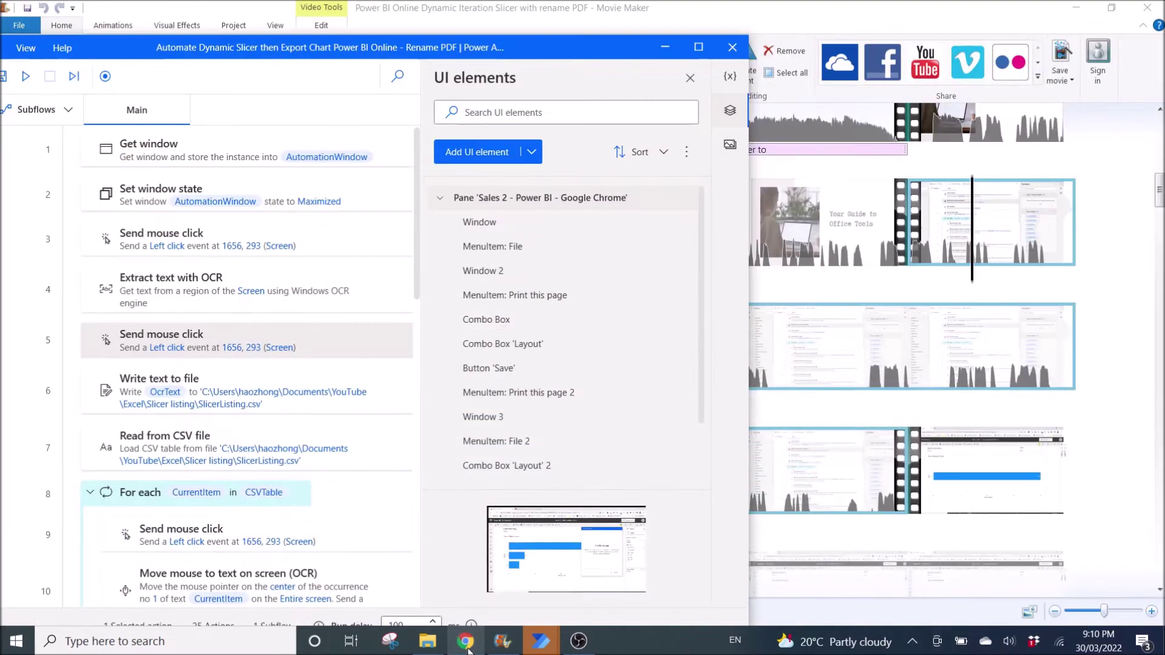
click(694, 55)
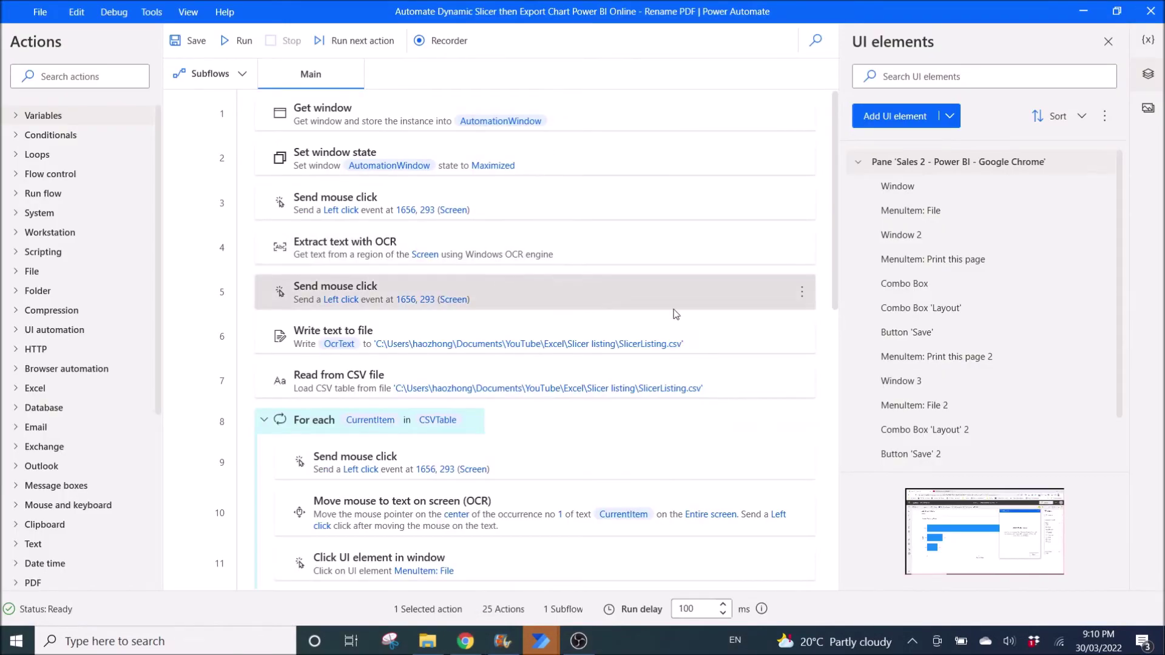
double_click(712, 333)
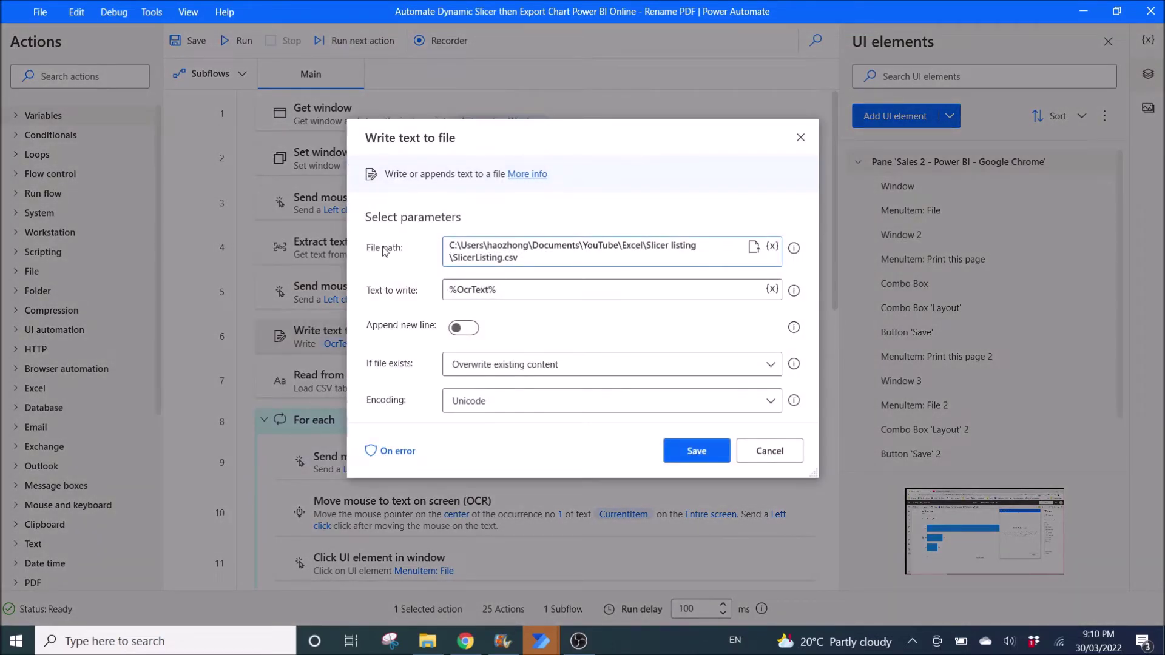
triple_click(529, 261)
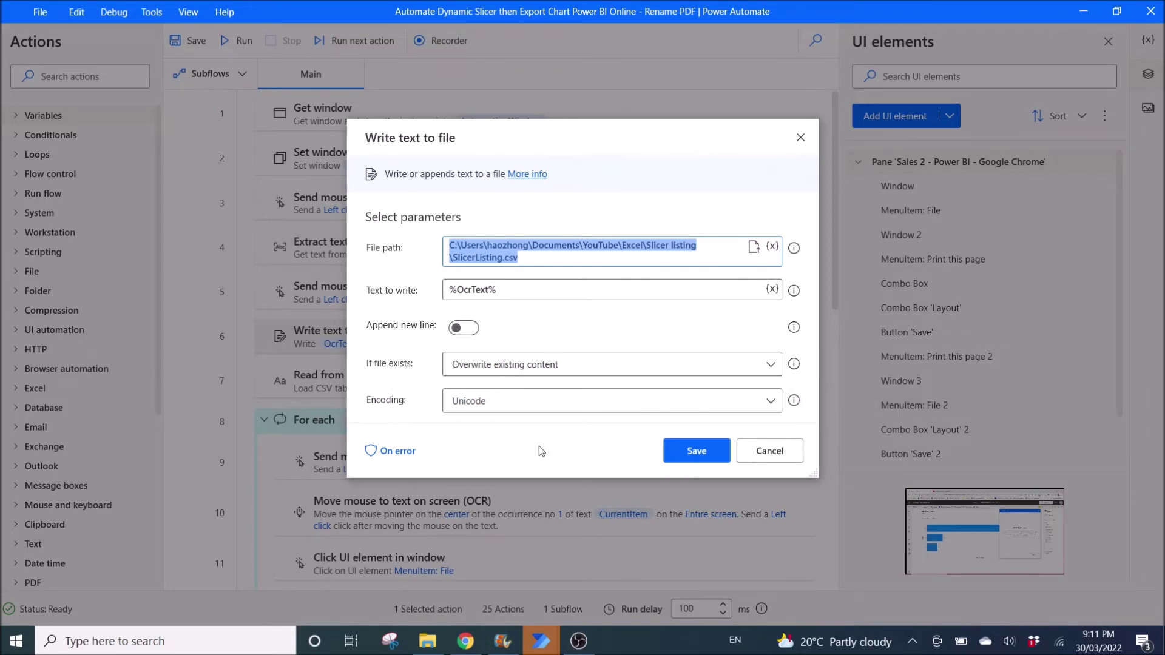
click(782, 451)
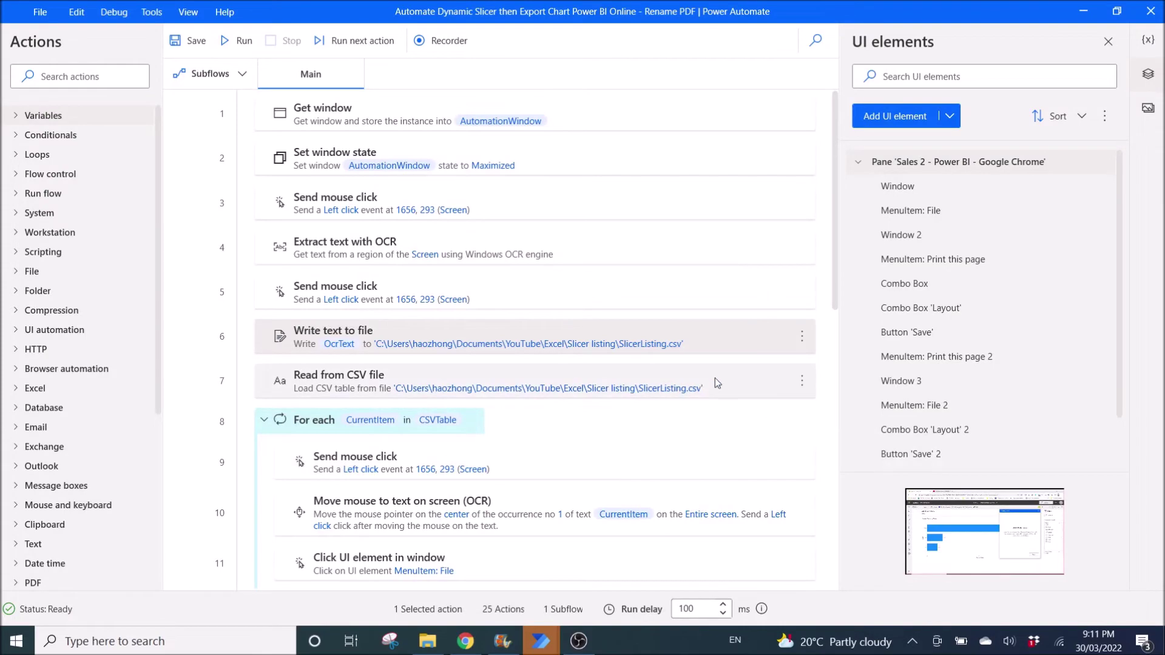
double_click(722, 380)
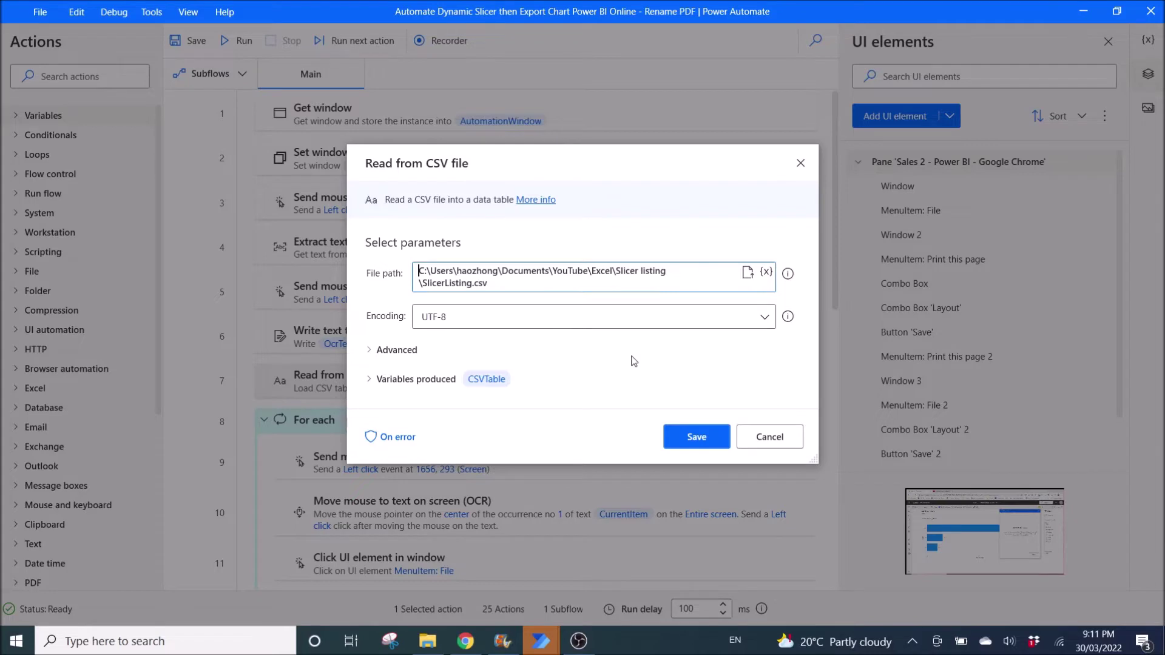
click(697, 437)
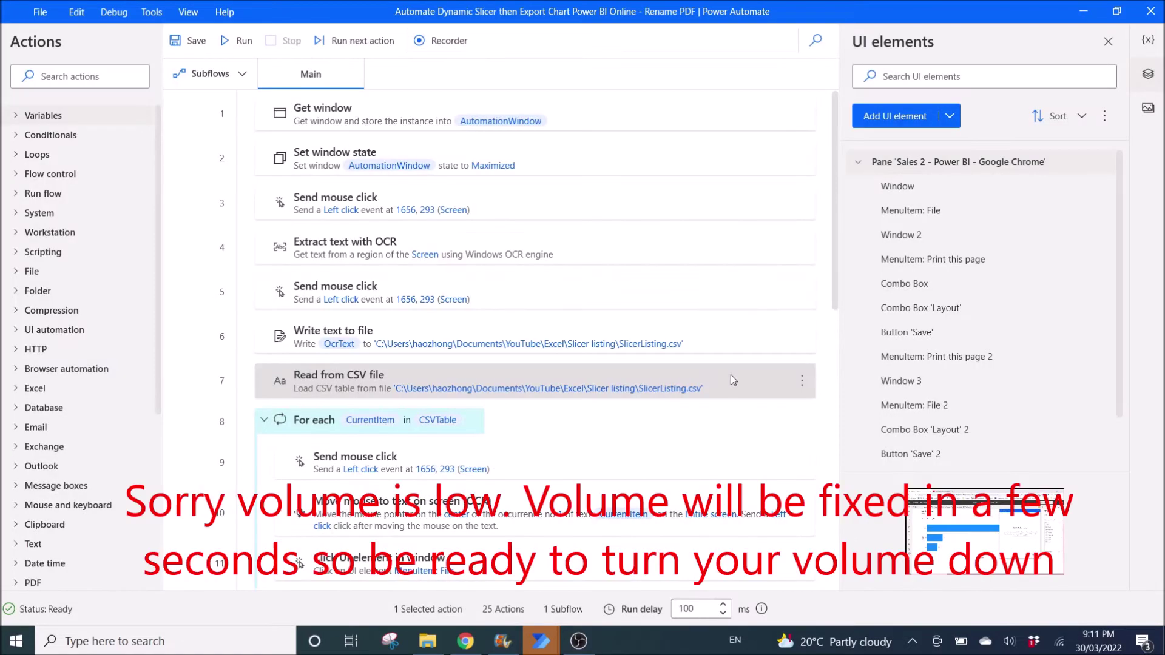
click(465, 641)
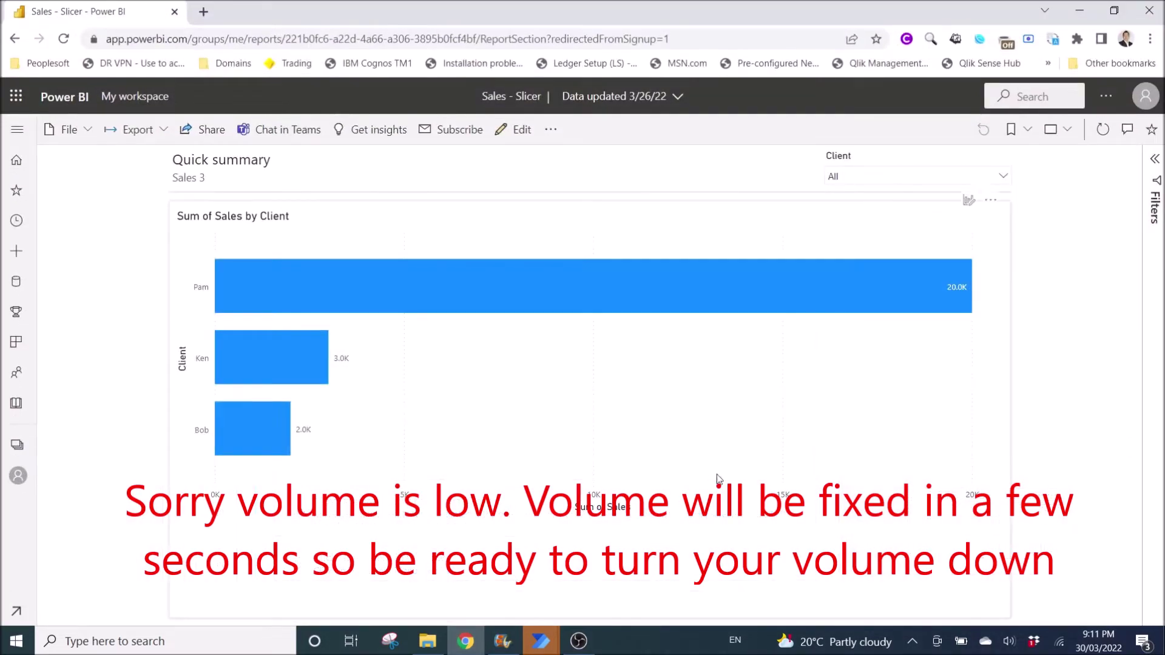
click(980, 177)
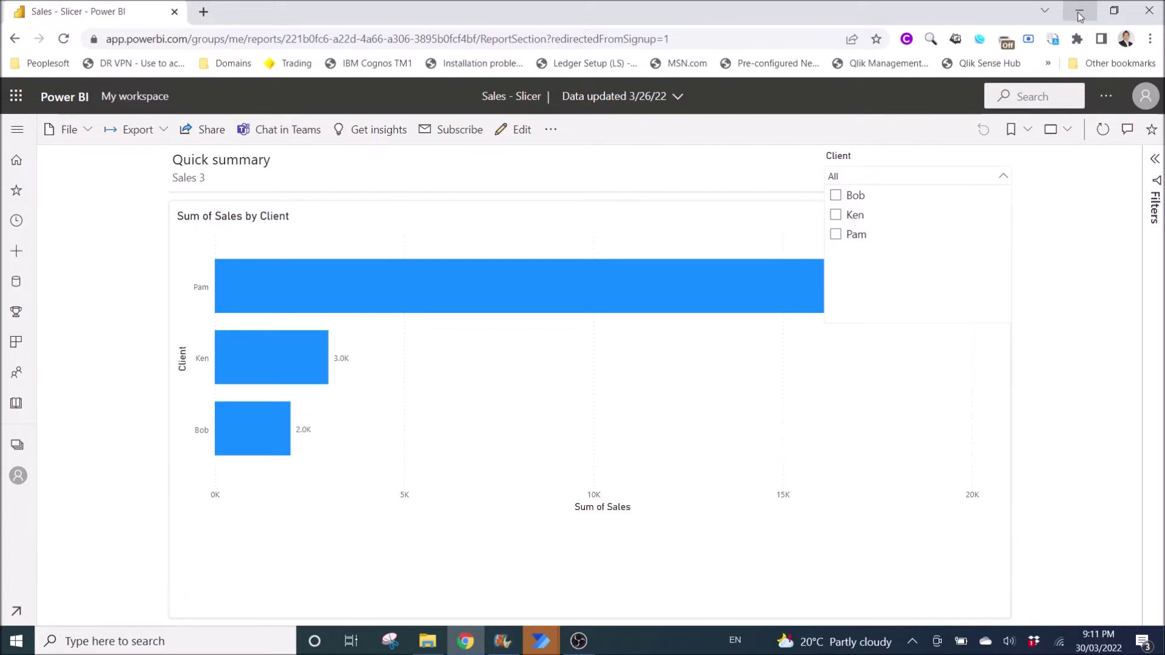
click(541, 641)
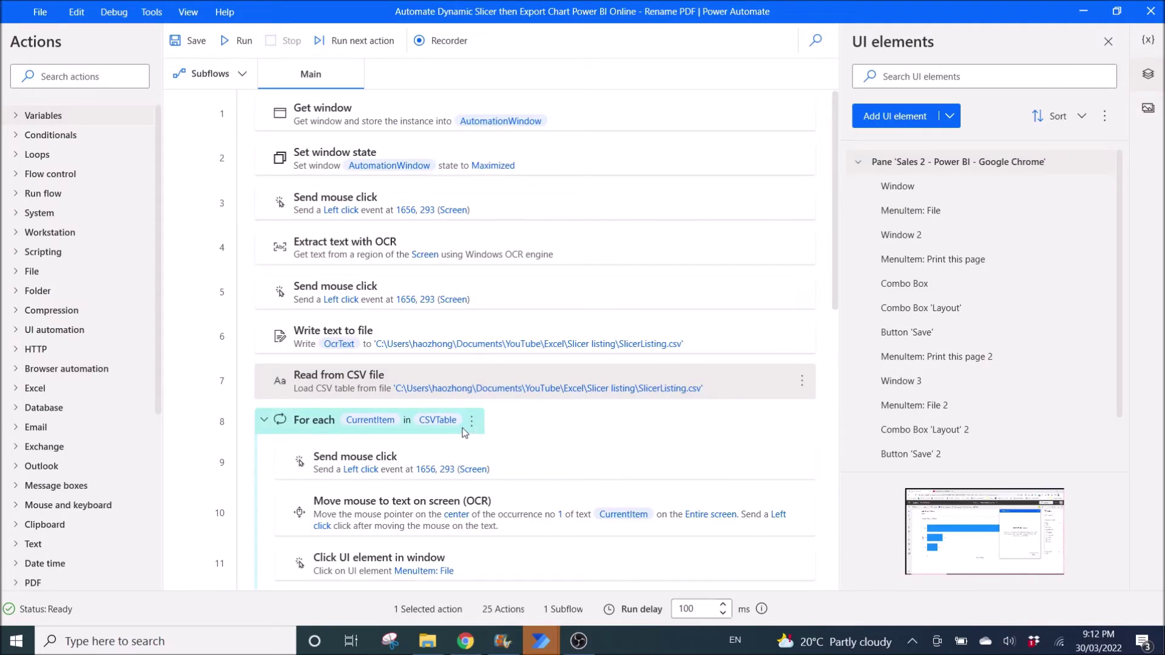
double_click(357, 431)
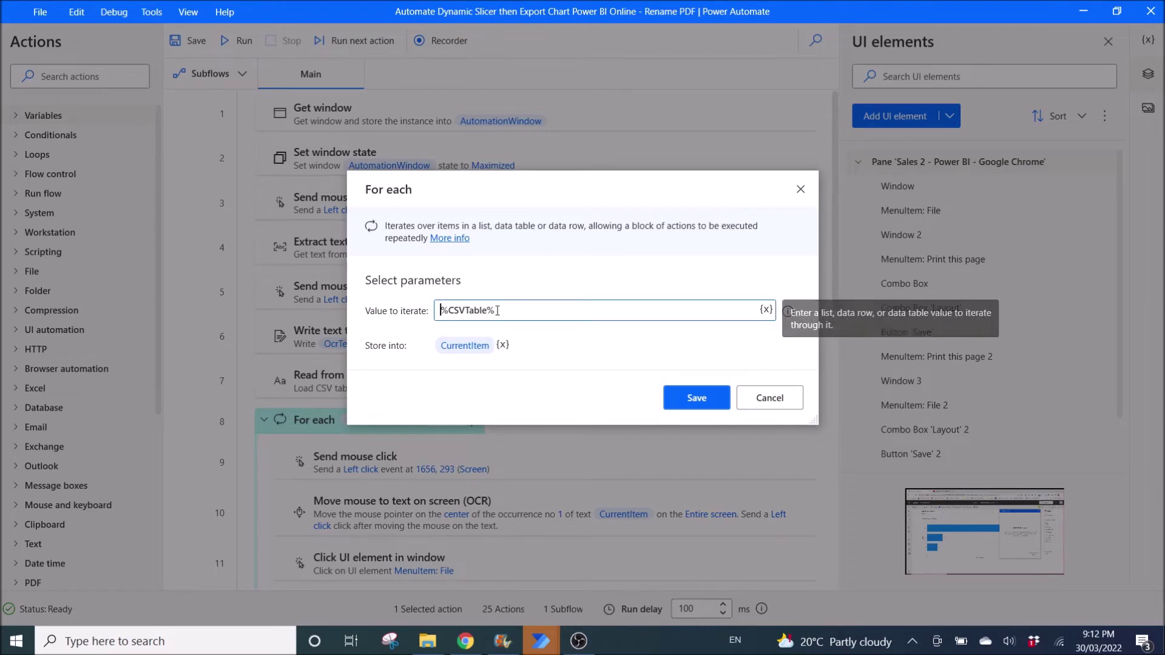
key(Return)
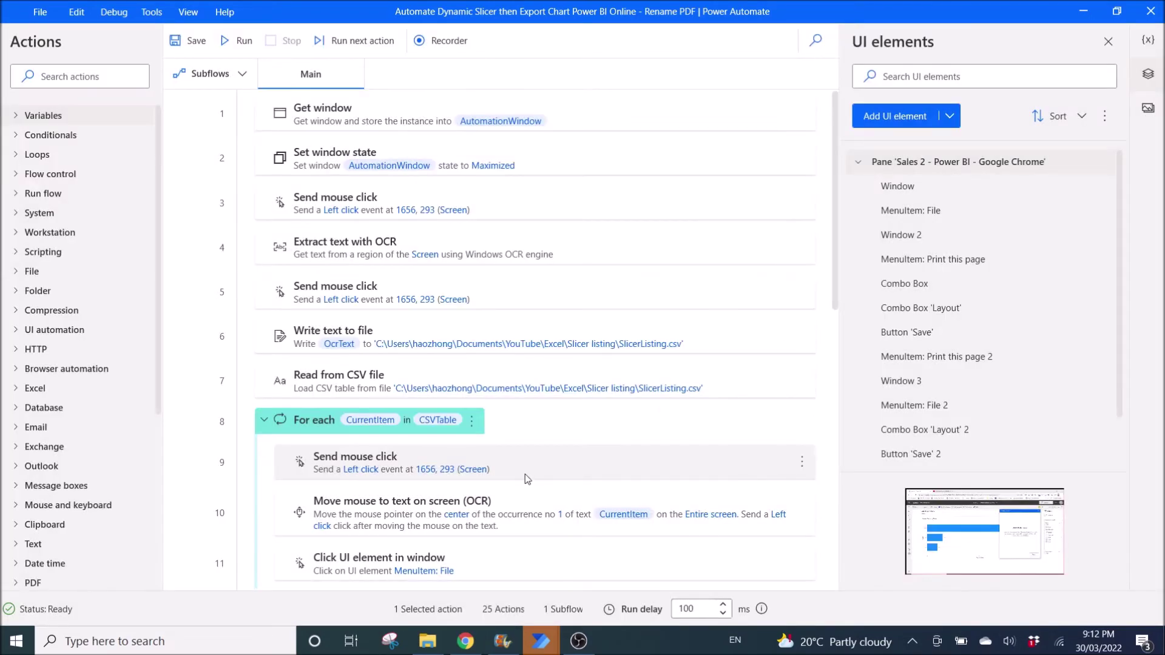